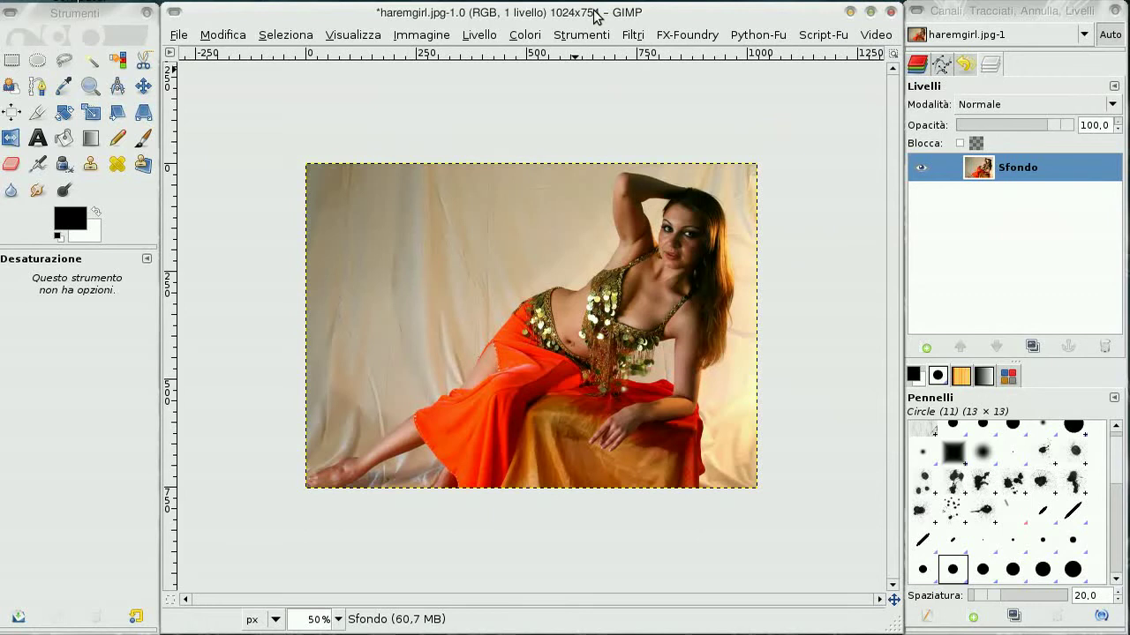
- Reposition the image window and zoom the dancer photo to 100%
left_click_drag(596, 16, 478, 35)
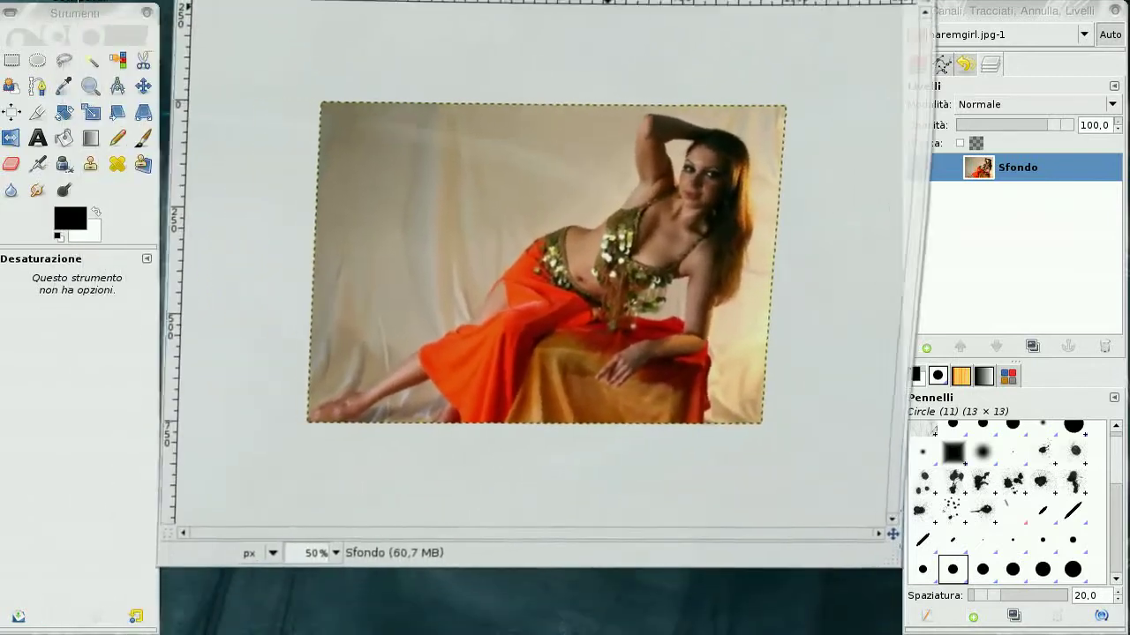
mouse_move(479, 35)
left_mouse_down()
mouse_move(830, 17)
mouse_move(192, 10)
mouse_move(596, 12)
left_mouse_up()
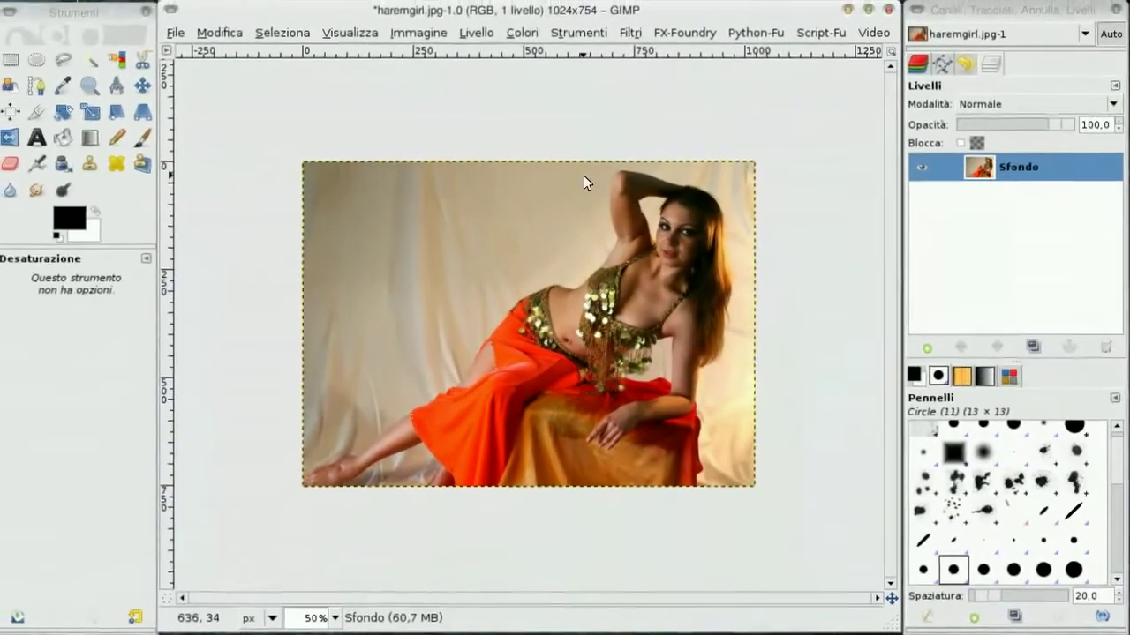
key("plus")
key("plus")
key("minus")
- Toggle the zoom between 66.7% and 100% to compare detail, ending at 100%
key("plus")
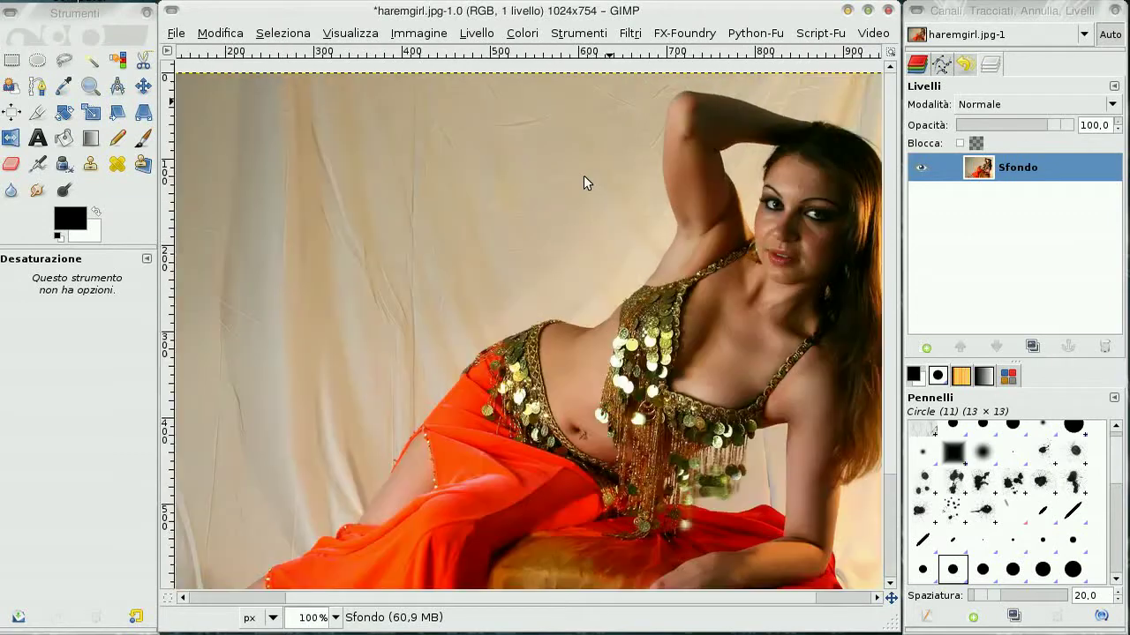
key("minus")
key("plus")
key("minus")
key("plus")
key("minus")
key("plus")
key("minus")
key("plus")
- Add an alpha channel to Sfondo and duplicate it as Sfondo copia
right_click(937, 167)
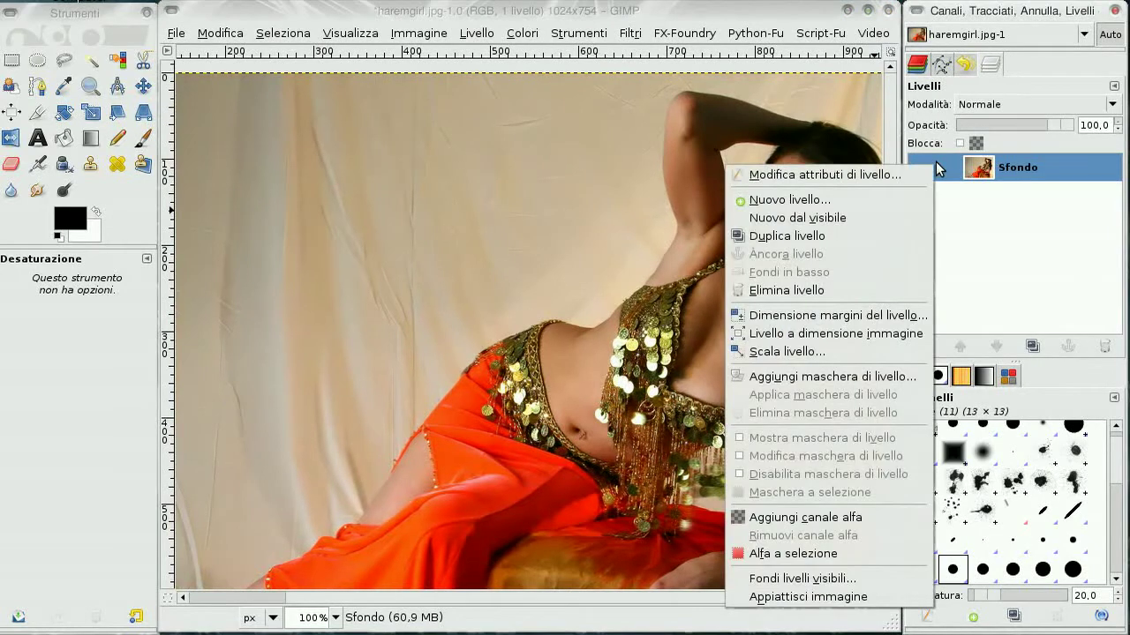
left_click(839, 517)
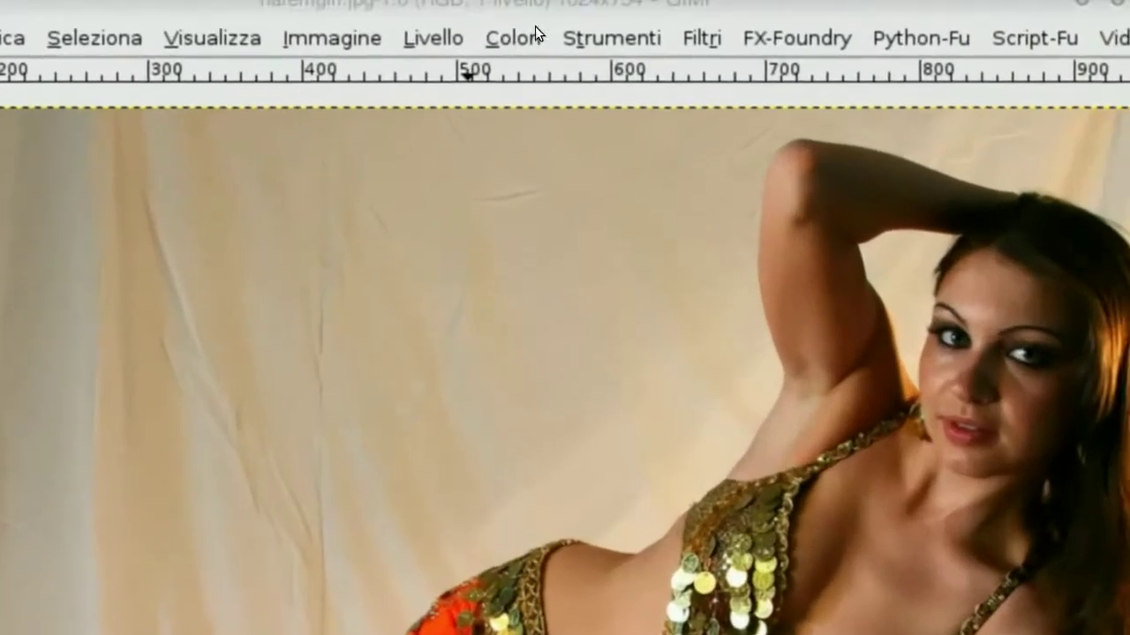
left_click(521, 33)
left_click(548, 201)
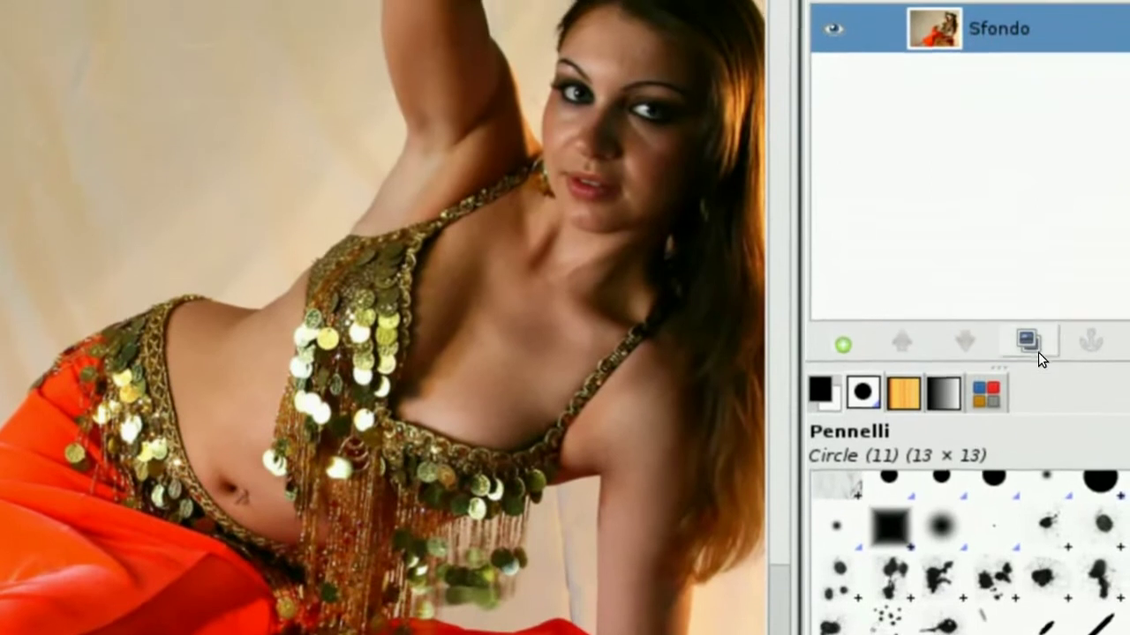
left_click(1033, 448)
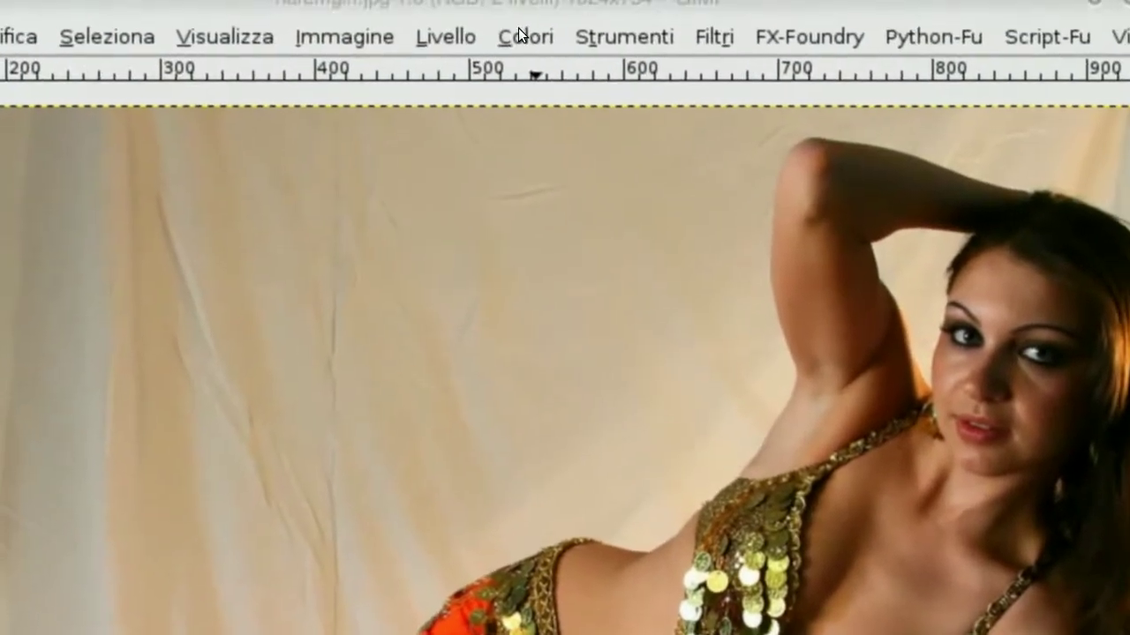
left_click(519, 29)
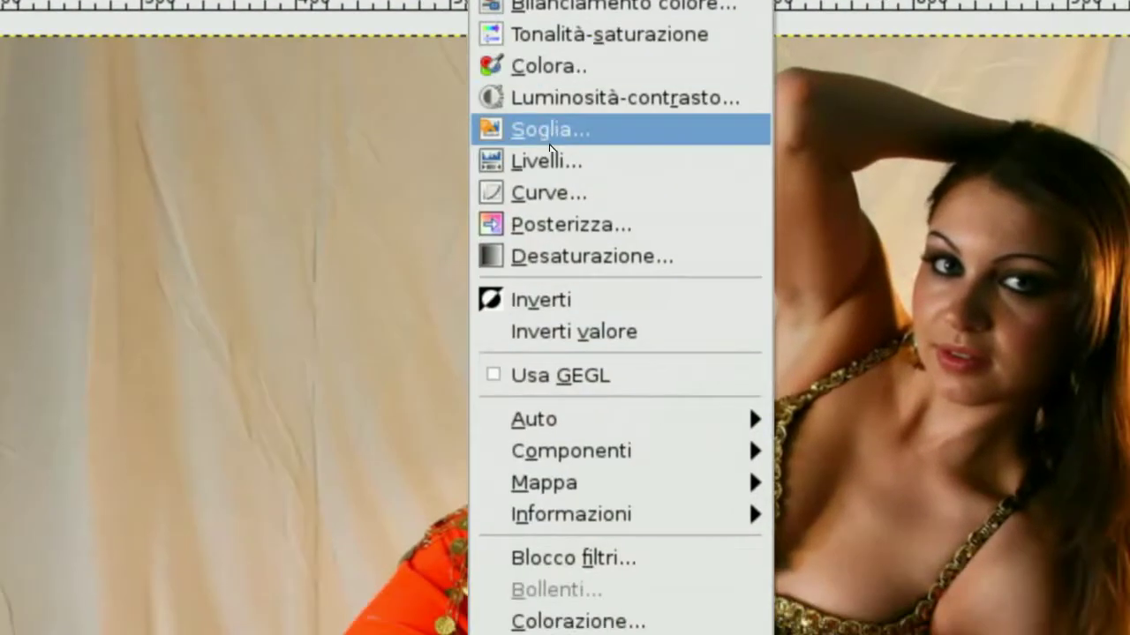
- Desaturate Sfondo copia to greyscale with Lucentezza and duplicate it as Sfondo copia#1
left_click(558, 199)
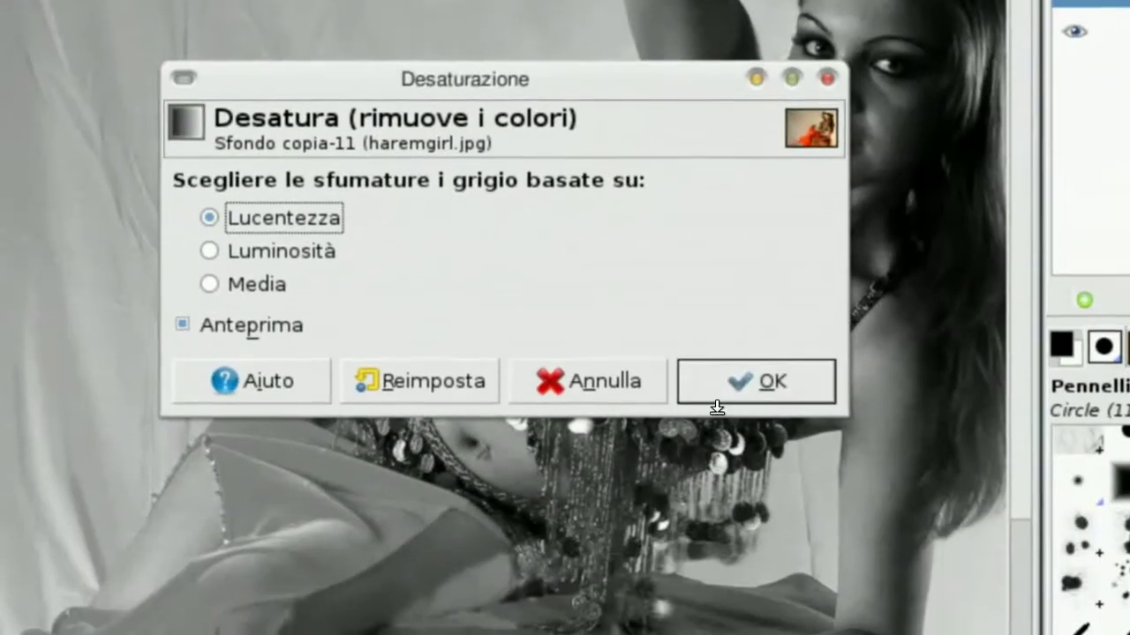
left_click(718, 398)
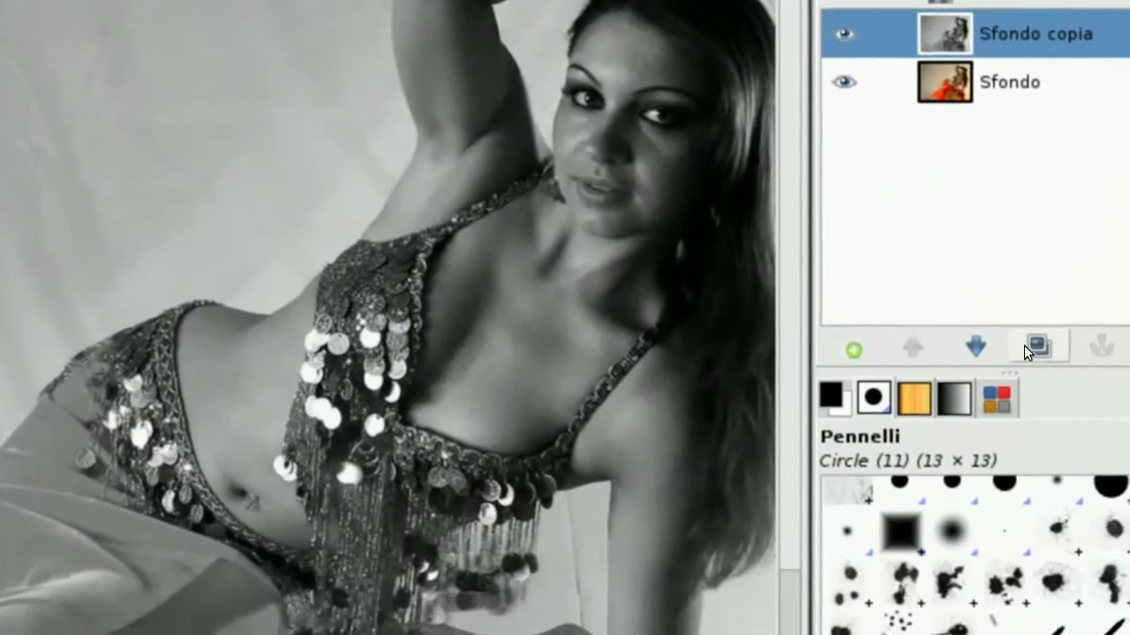
left_click(1080, 399)
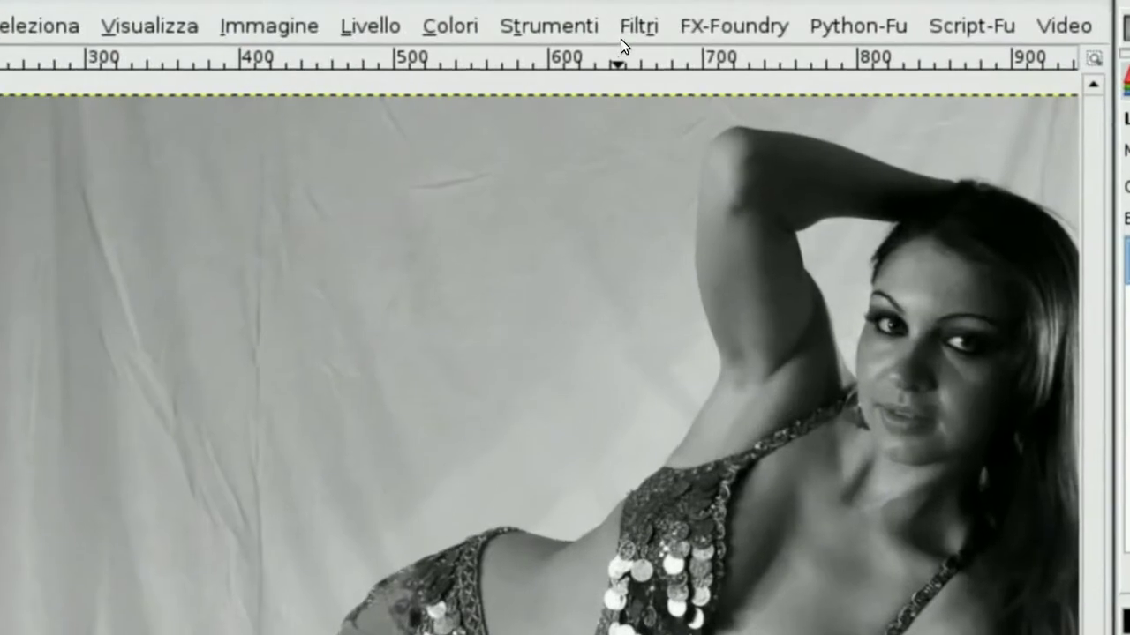
left_click(629, 34)
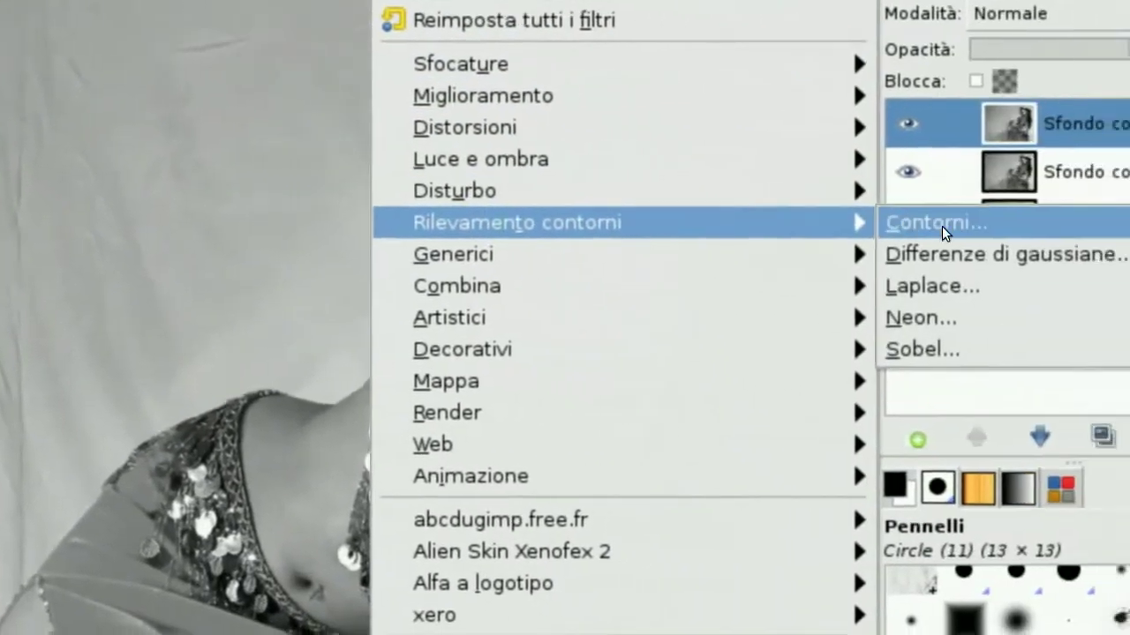
- Apply Sobel edge detection, amount 2.0 with Avvolgi borders, to Sfondo copia#1
mouse_move(710, 230)
left_click(947, 227)
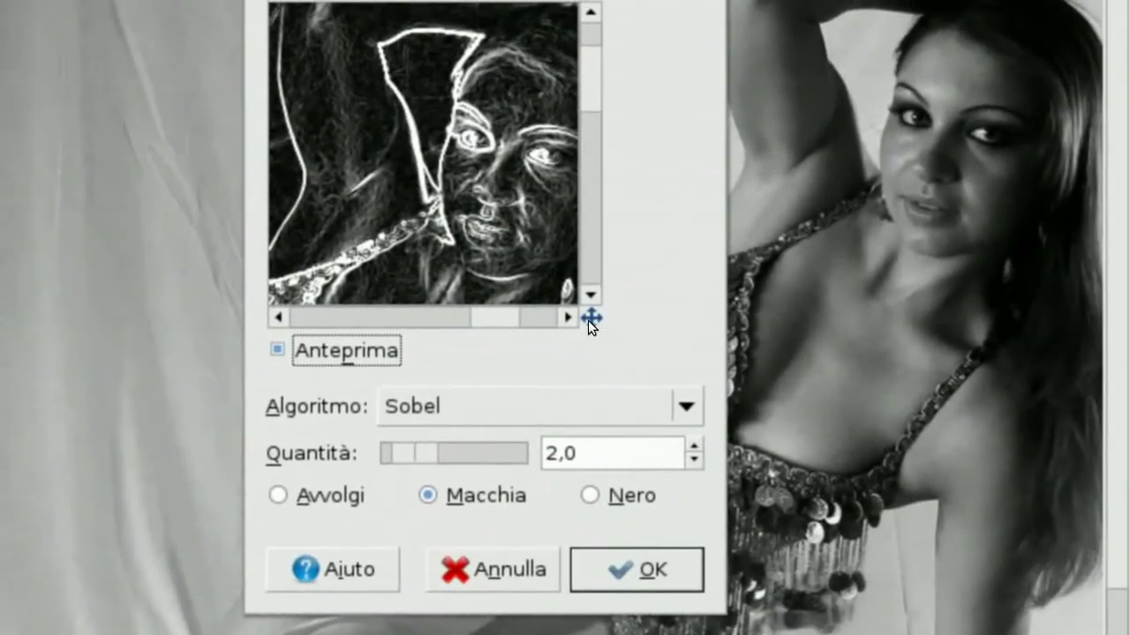
mouse_move(589, 319)
left_mouse_down()
mouse_move(579, 344)
mouse_move(587, 320)
left_mouse_up()
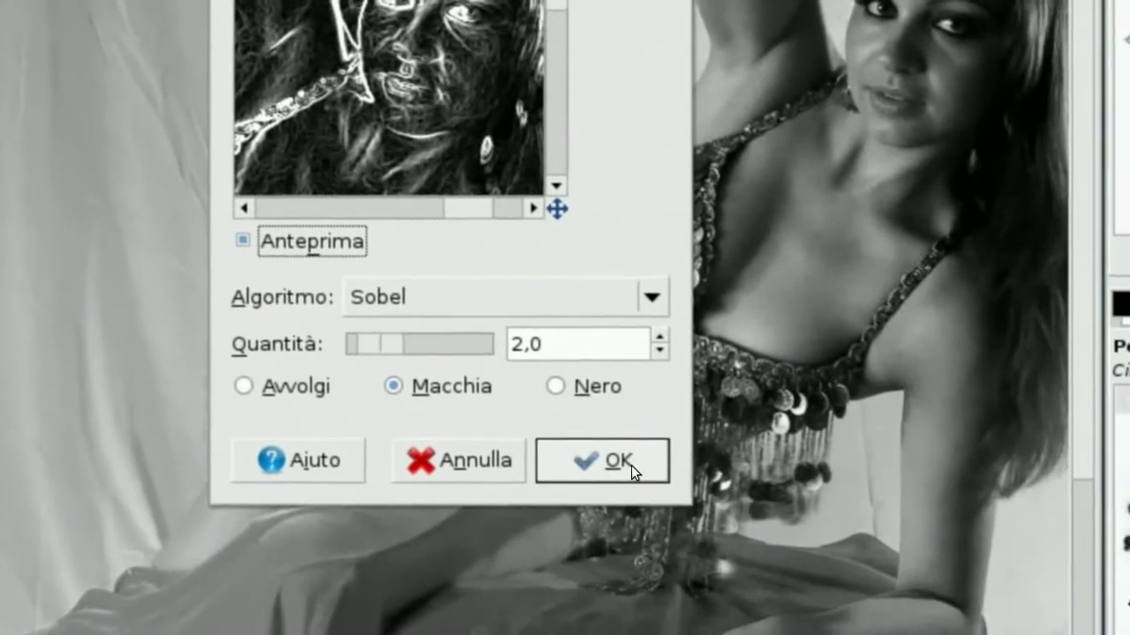
left_click(314, 386)
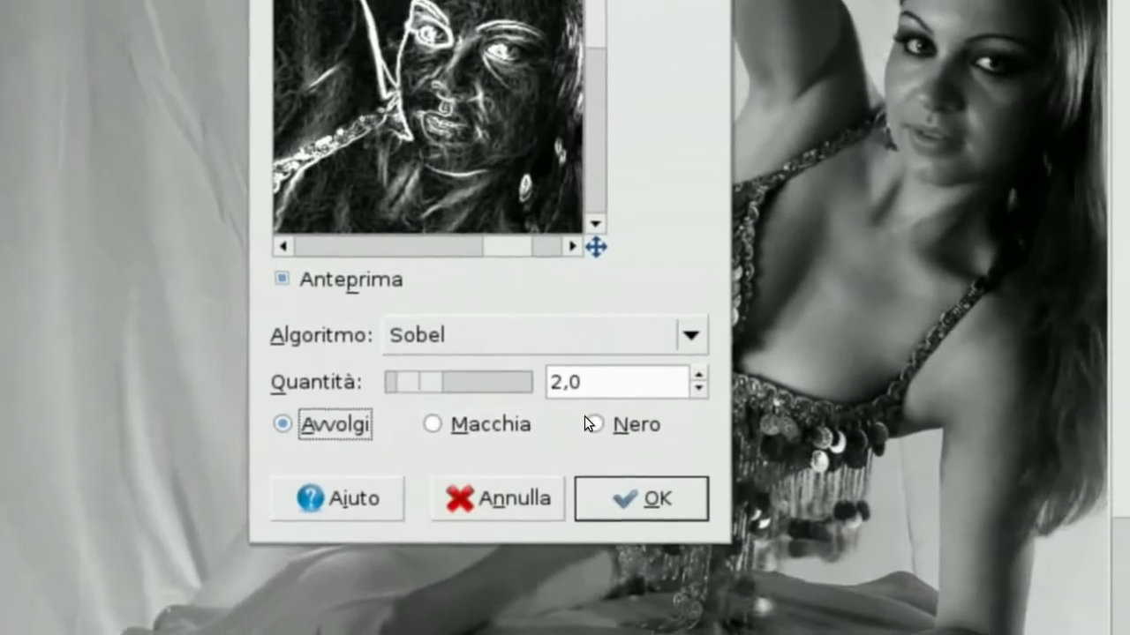
left_click(622, 460)
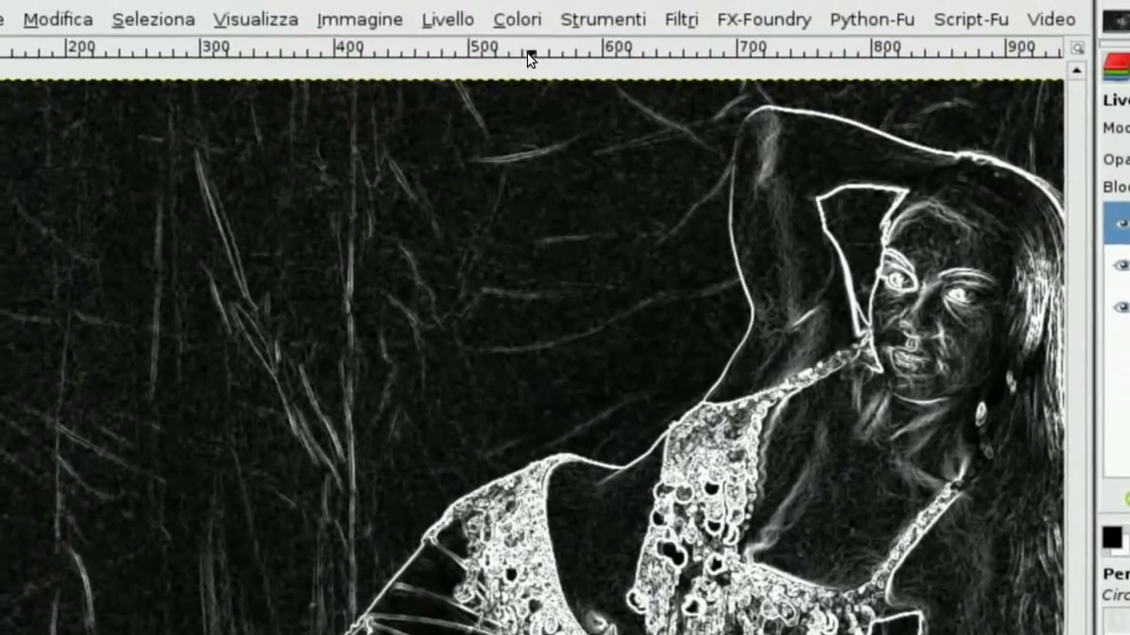
- Invert Sfondo copia#1 into dark outlines on white, then select Sfondo copia and hide Sfondo copia#1
left_click(525, 30)
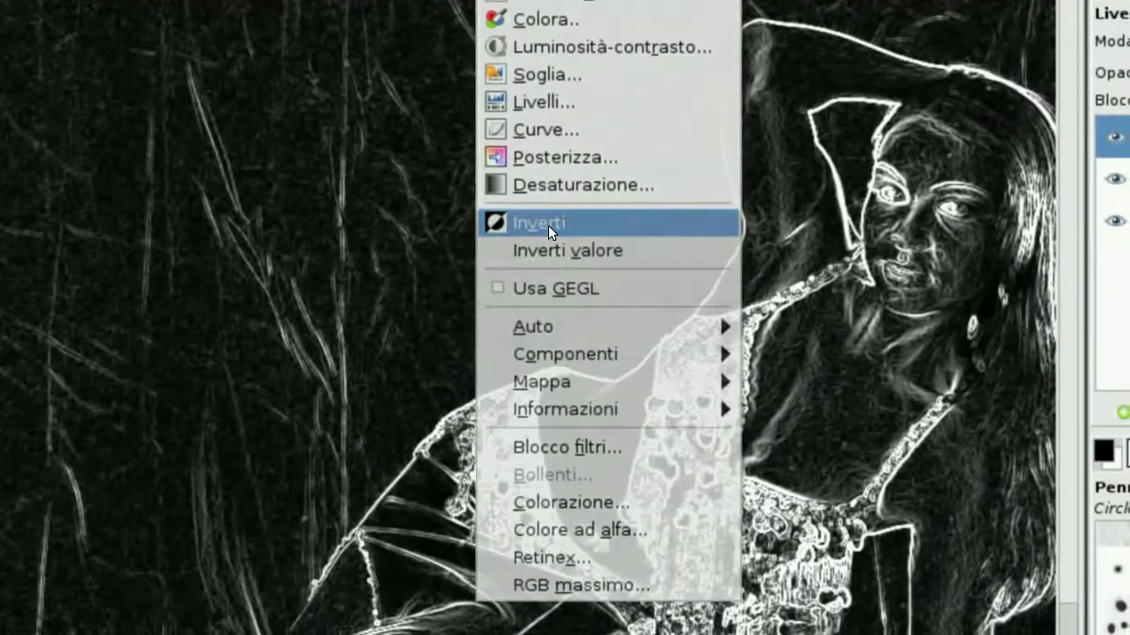
left_click(548, 227)
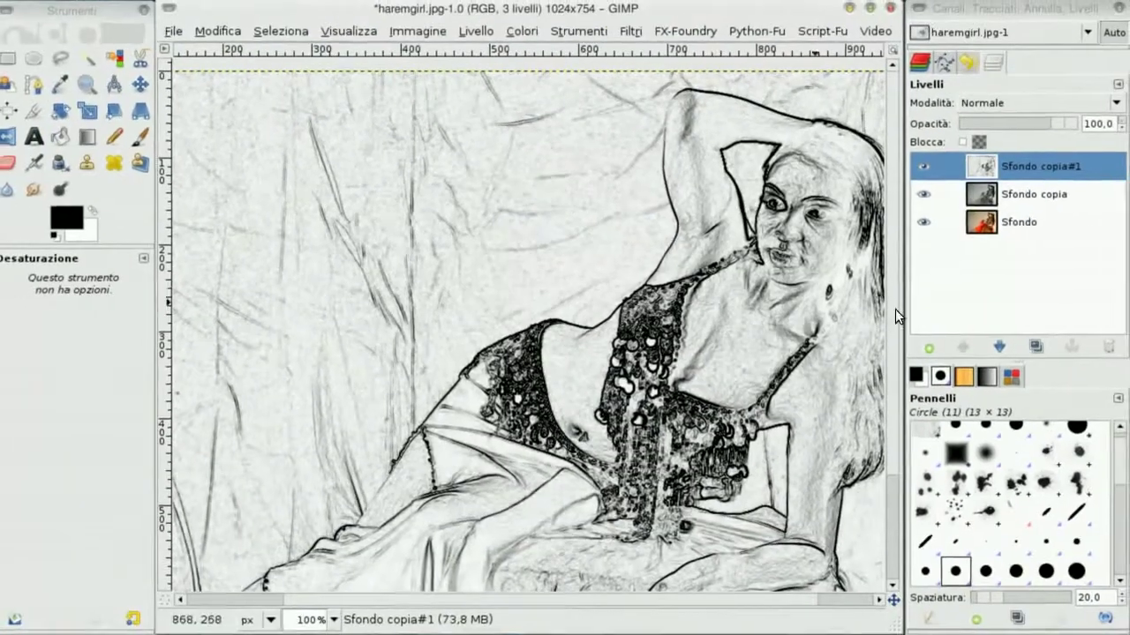
left_click(1023, 198)
left_click(921, 167)
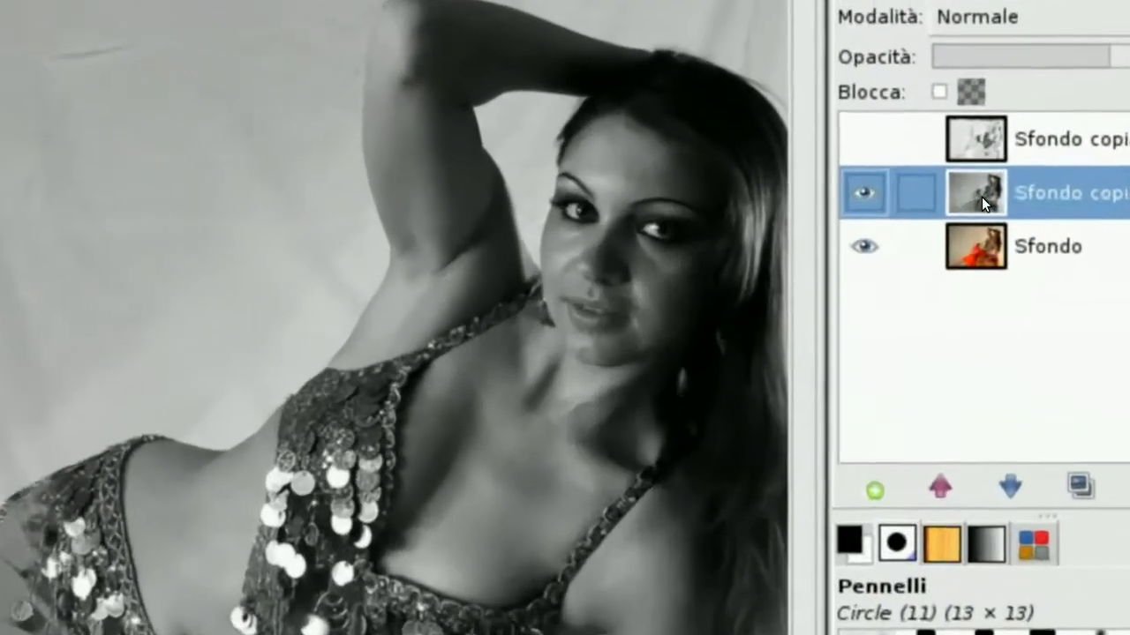
- Add a white (Bianco) layer mask to Sfondo copia and make Sfondo copia#1 visible again
right_click(982, 199)
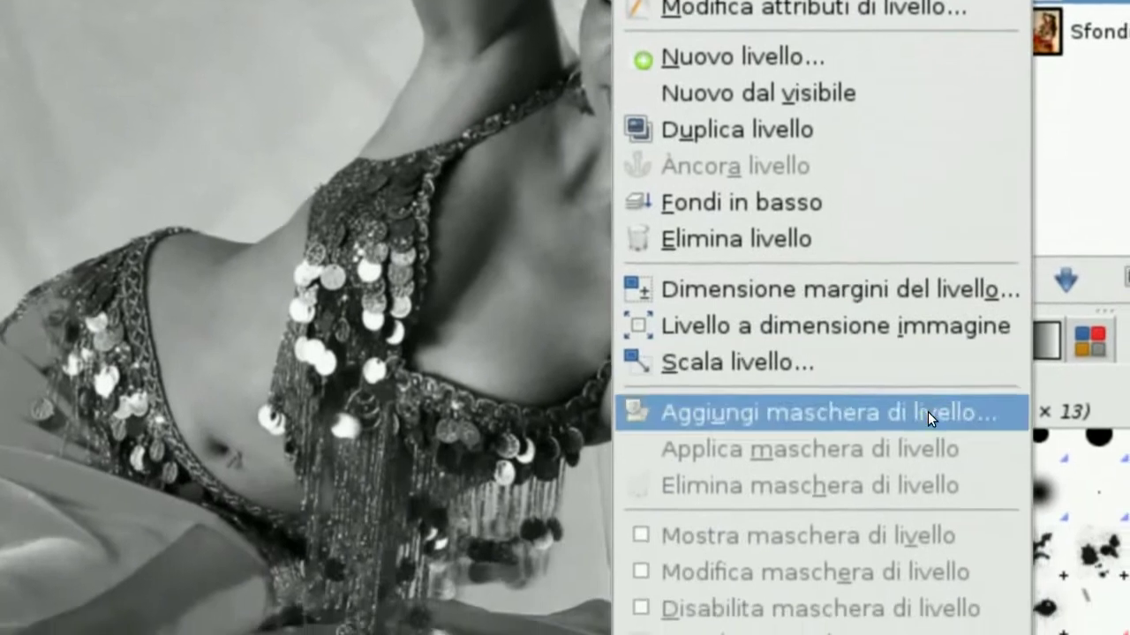
left_click(889, 601)
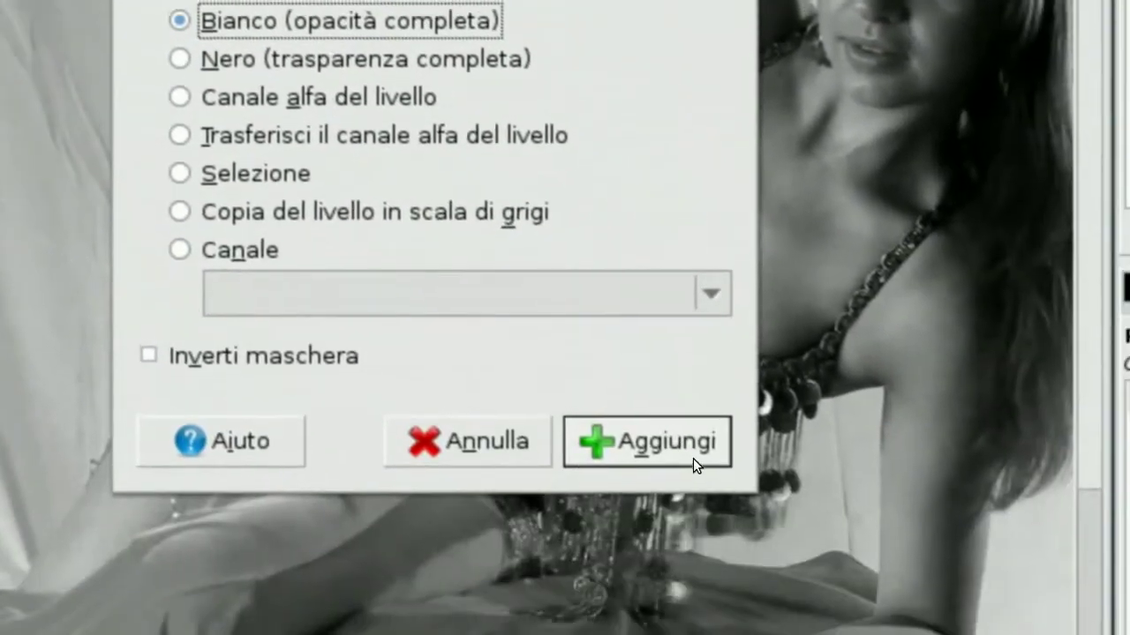
left_click(883, 630)
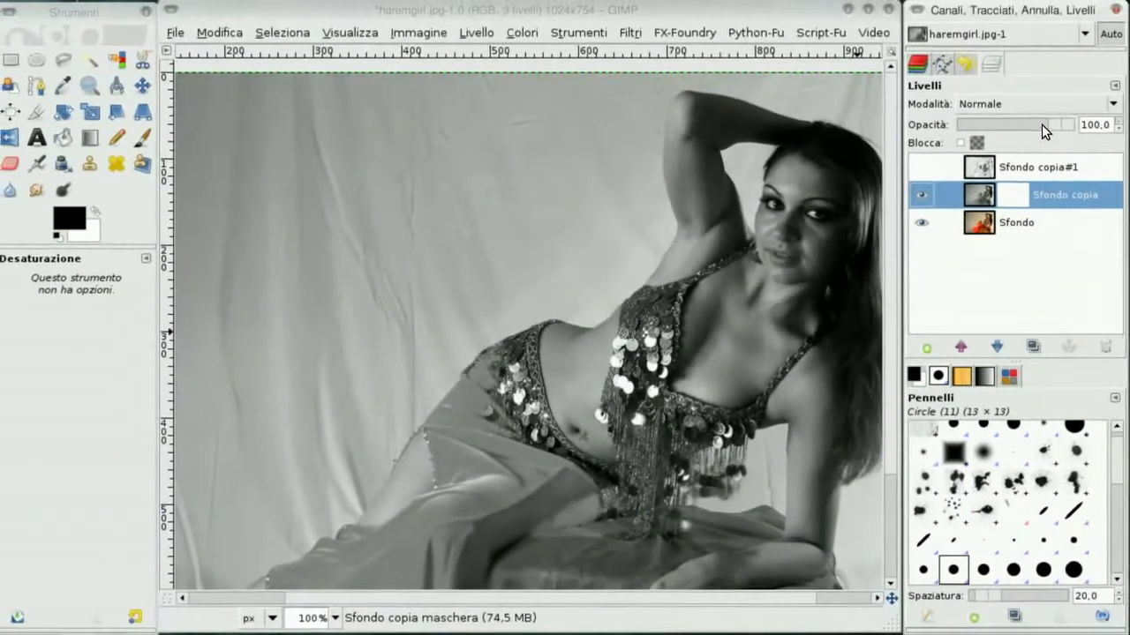
left_click(971, 173)
left_click(923, 167)
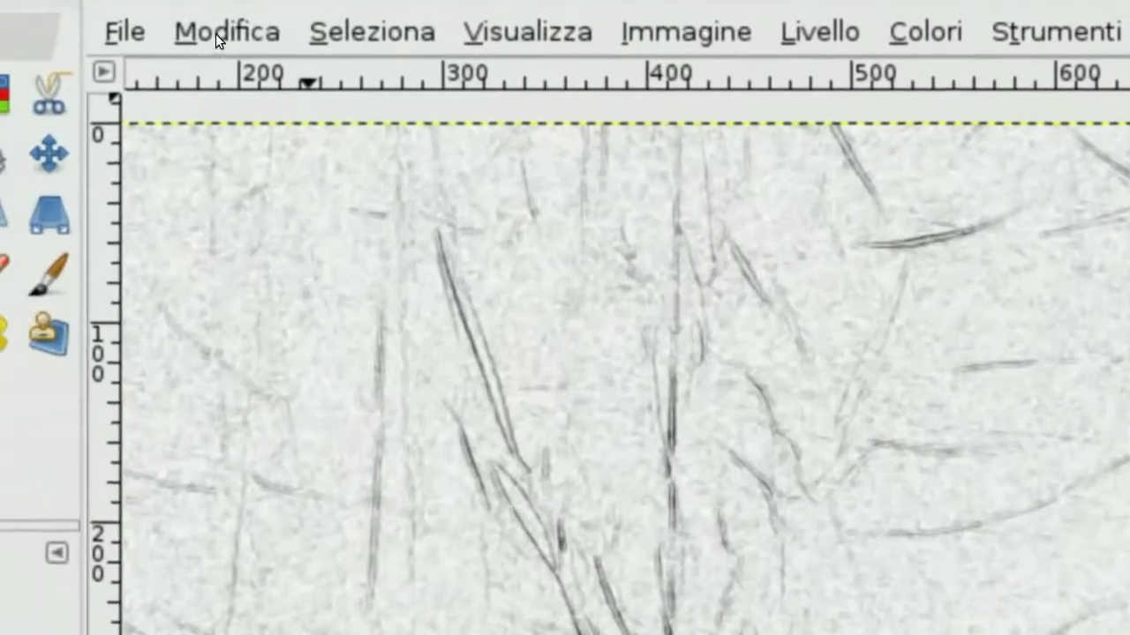
- Copy the Sfondo copia#1 sketch, paste it as a floating selection and anchor it
left_click(217, 34)
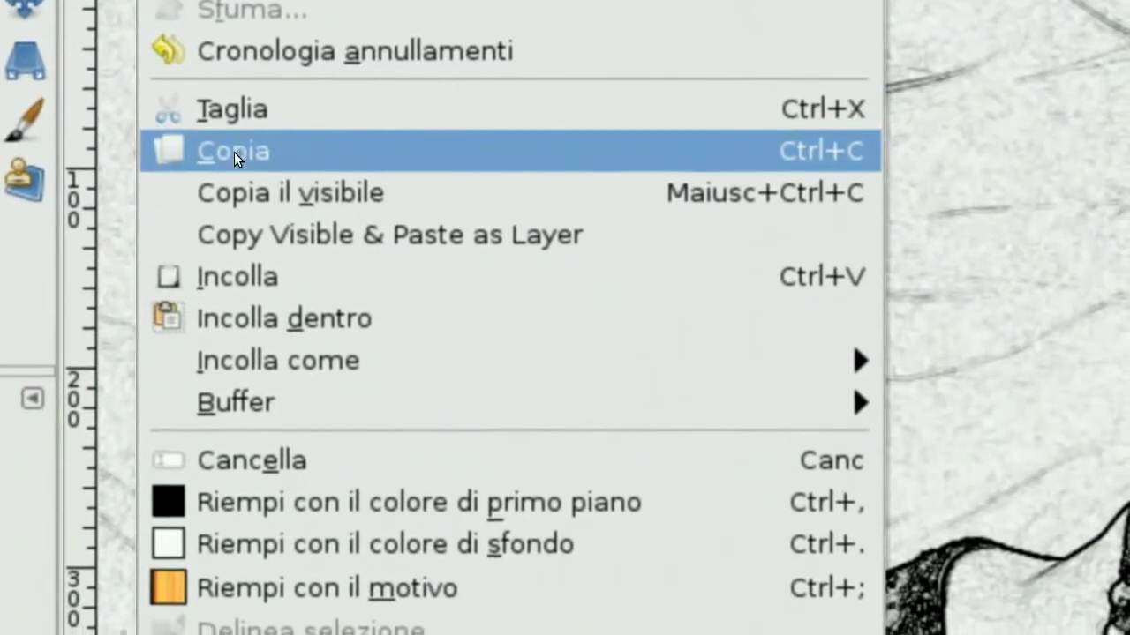
left_click(234, 151)
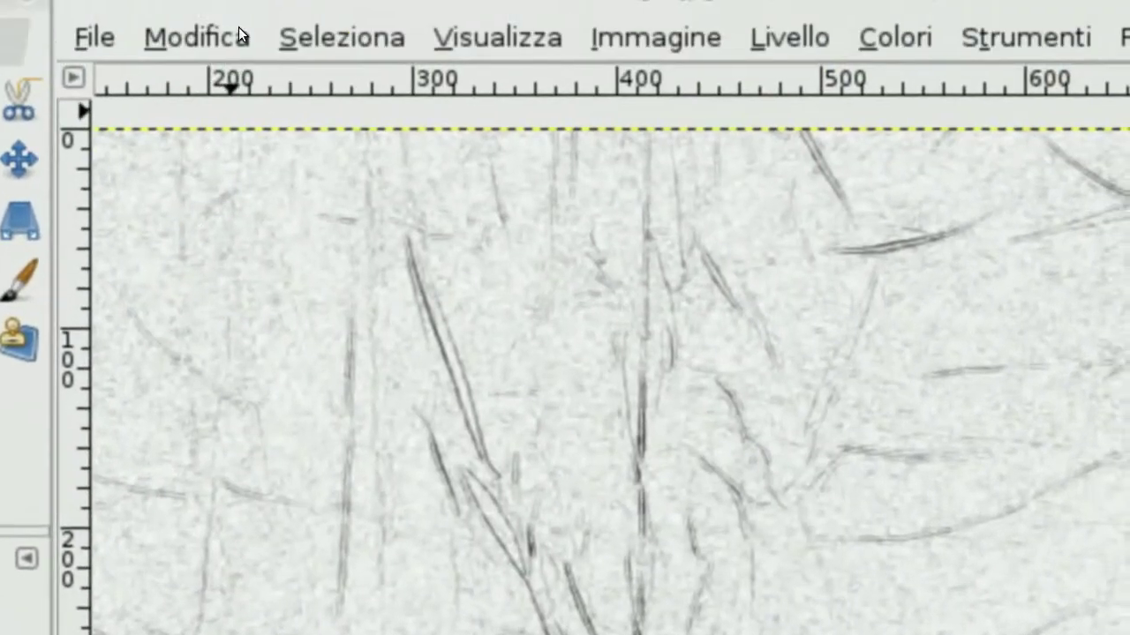
left_click(237, 32)
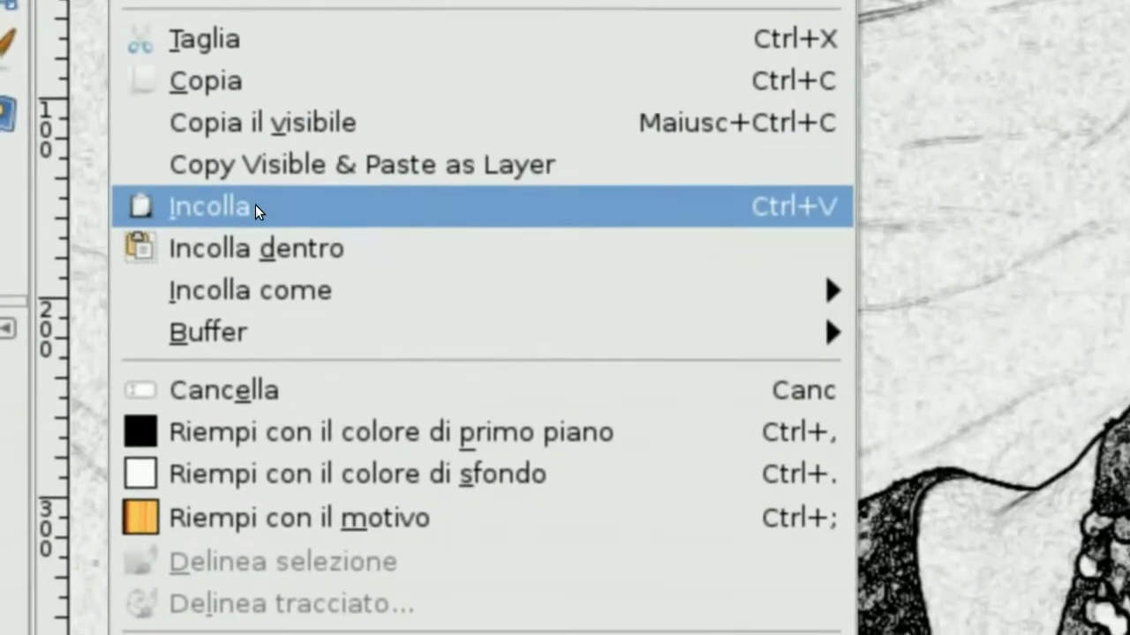
left_click(255, 205)
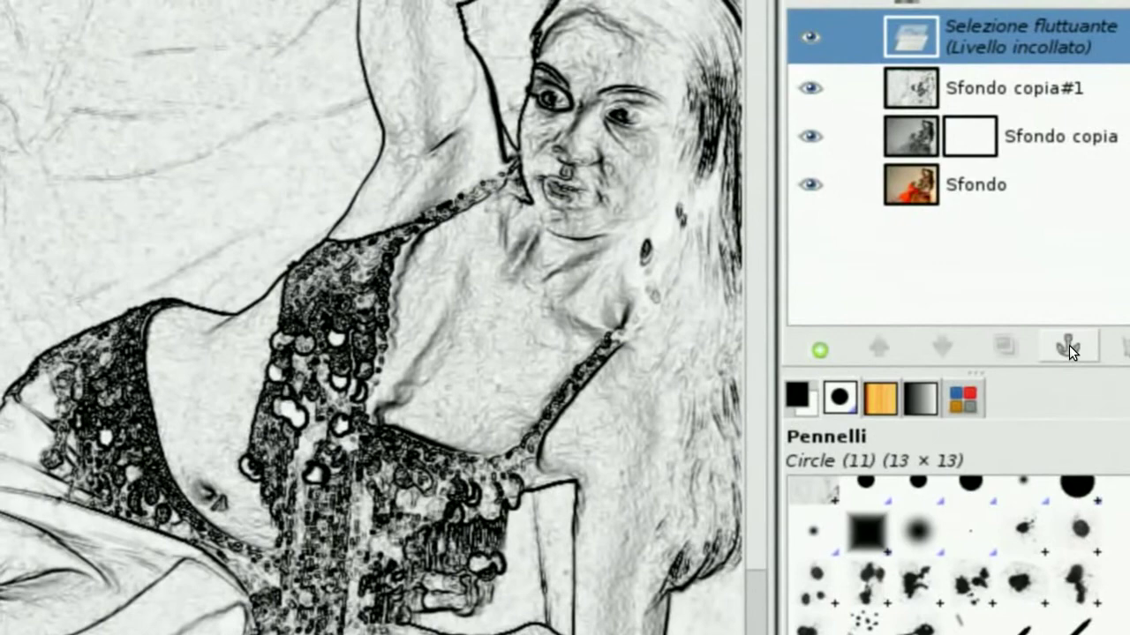
left_click(1069, 346)
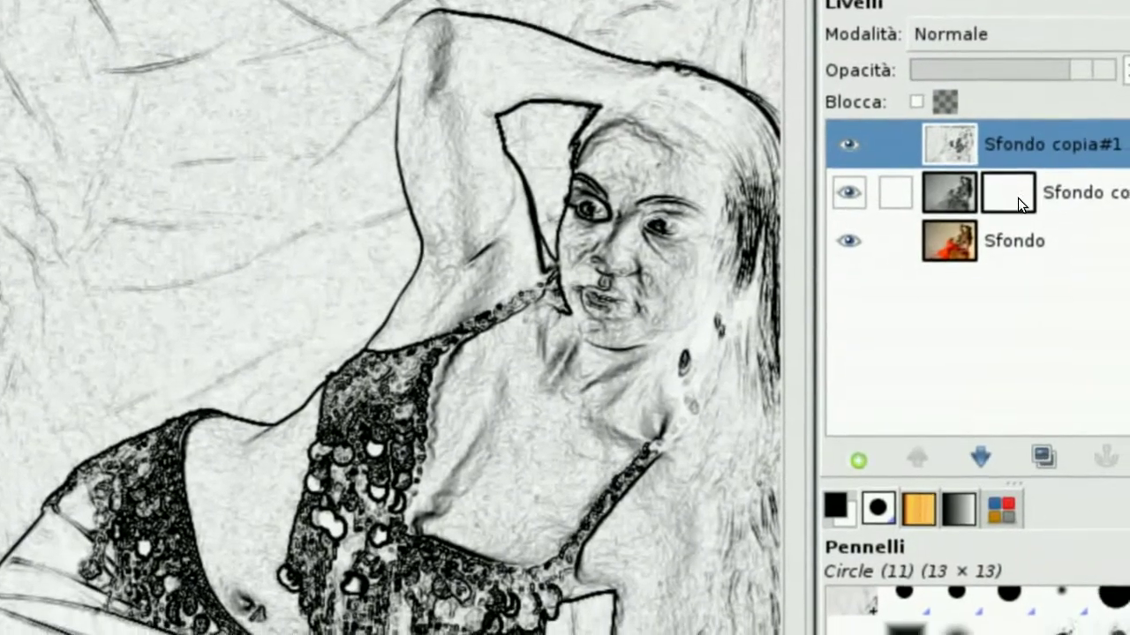
- Paste the sketch into Sfondo copia's mask, anchor it, and hide Sfondo copia#1
left_click(1017, 198)
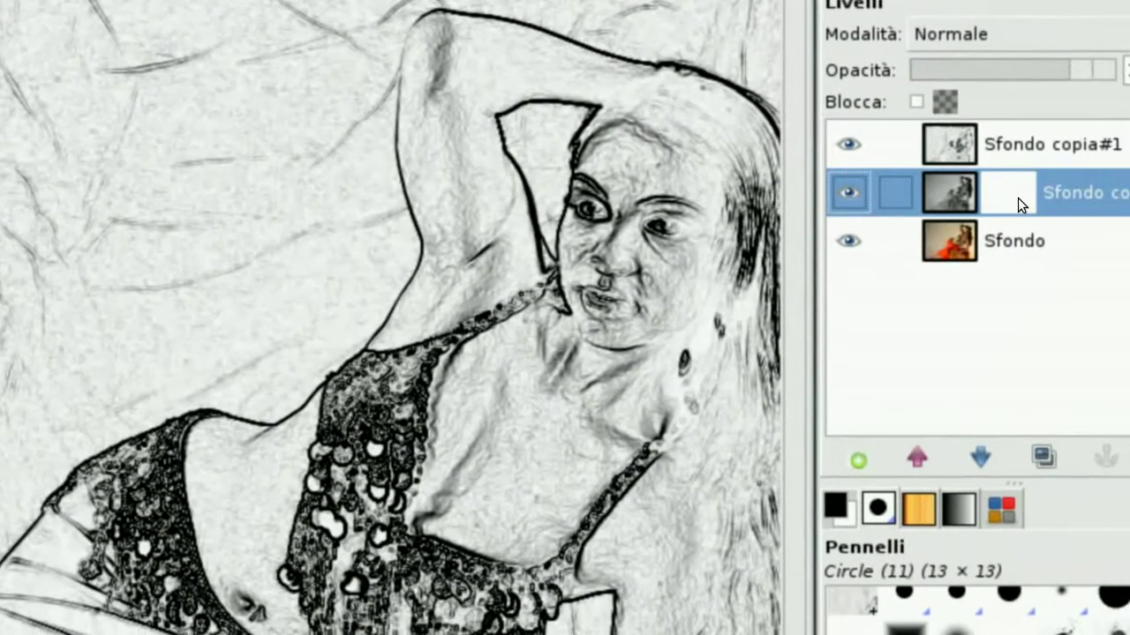
key("ctrl+v")
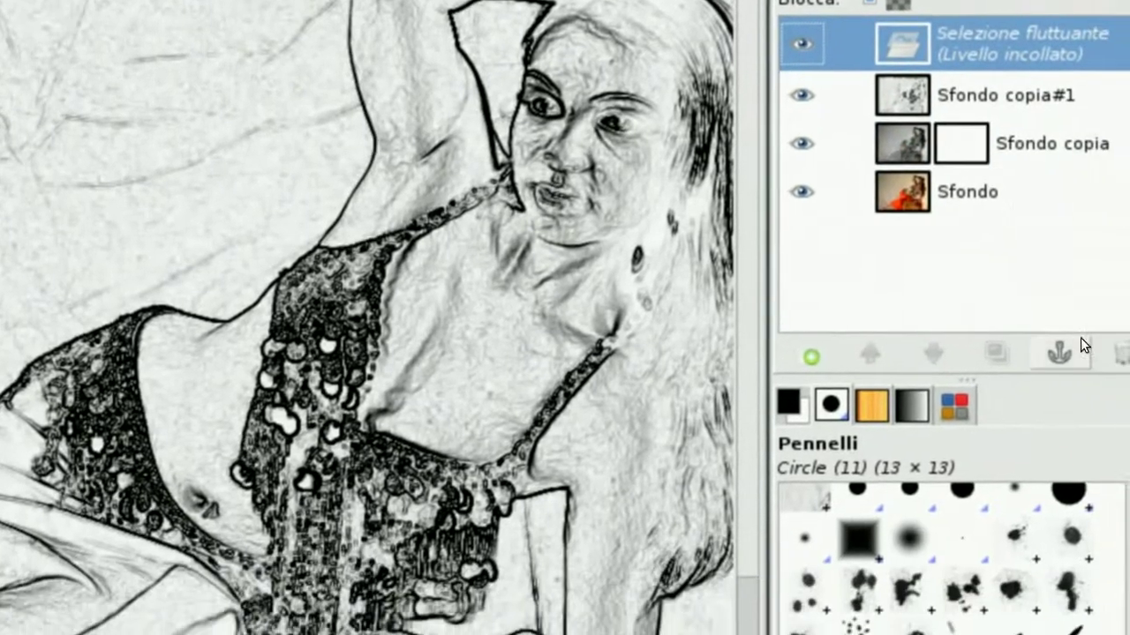
left_click(1075, 348)
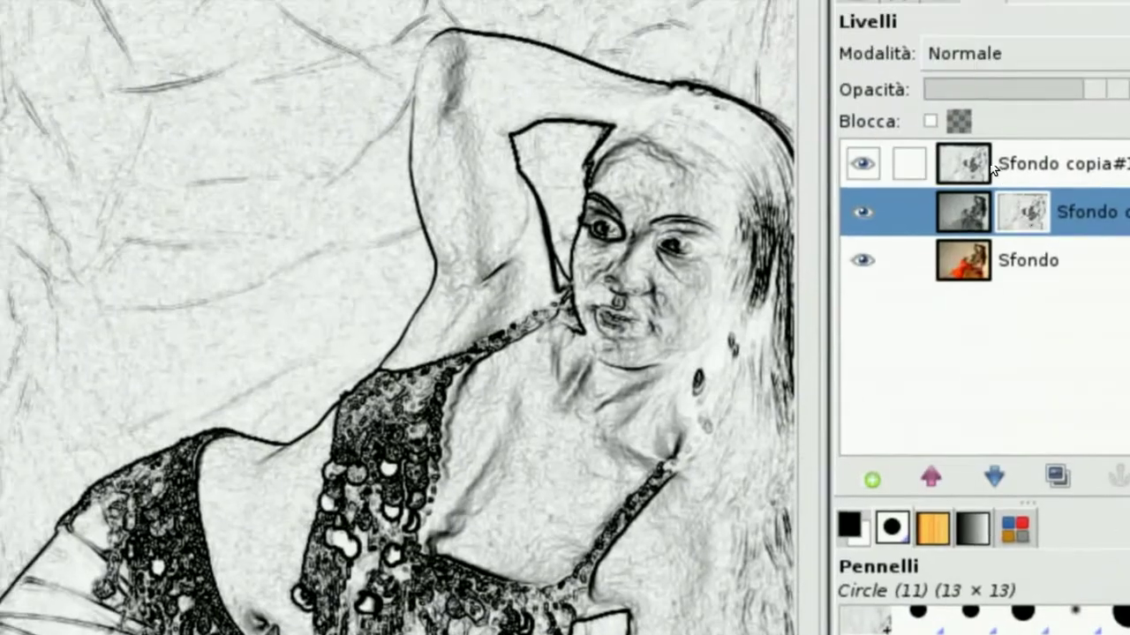
left_click(862, 163)
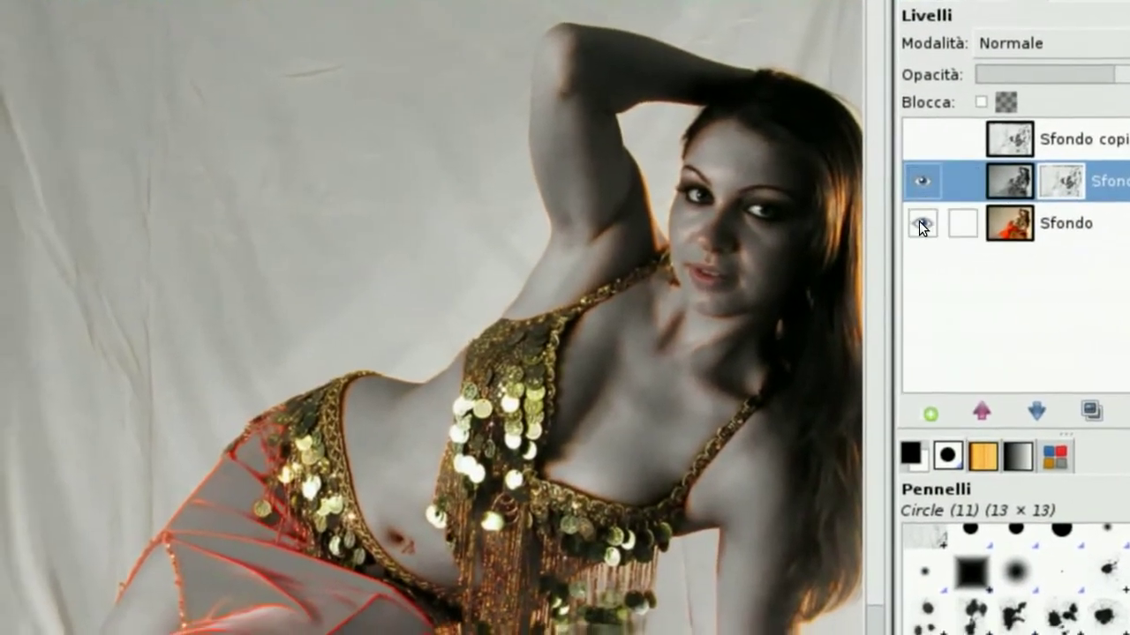
- Hide the colour Sfondo layer and apply Sfondo copia's mask with Applica maschera di livello
left_click(921, 225)
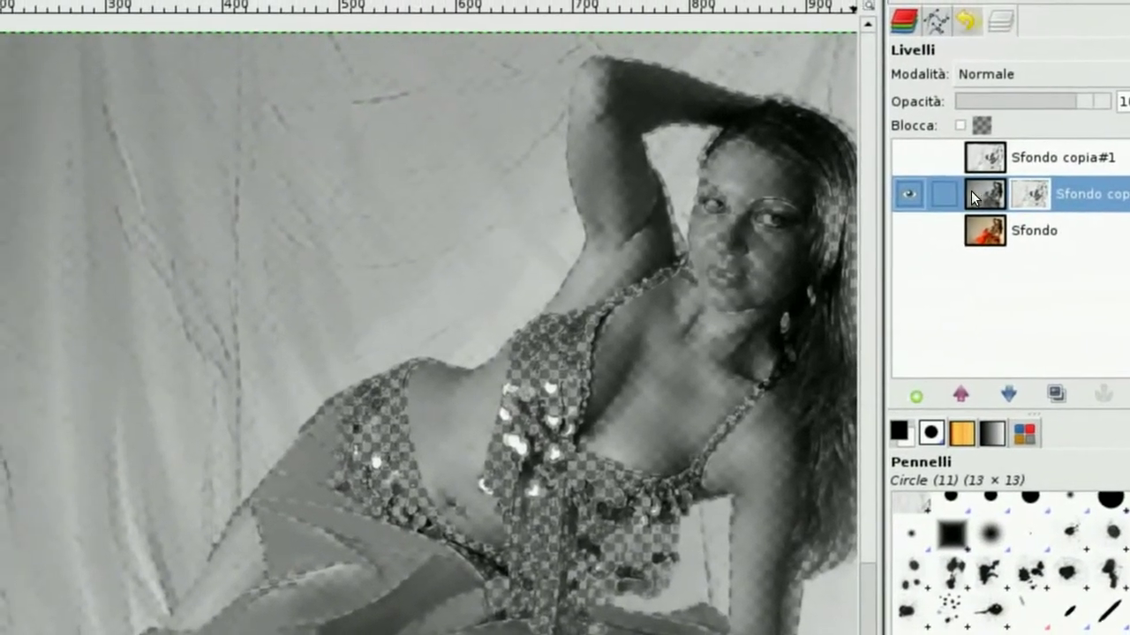
right_click(971, 191)
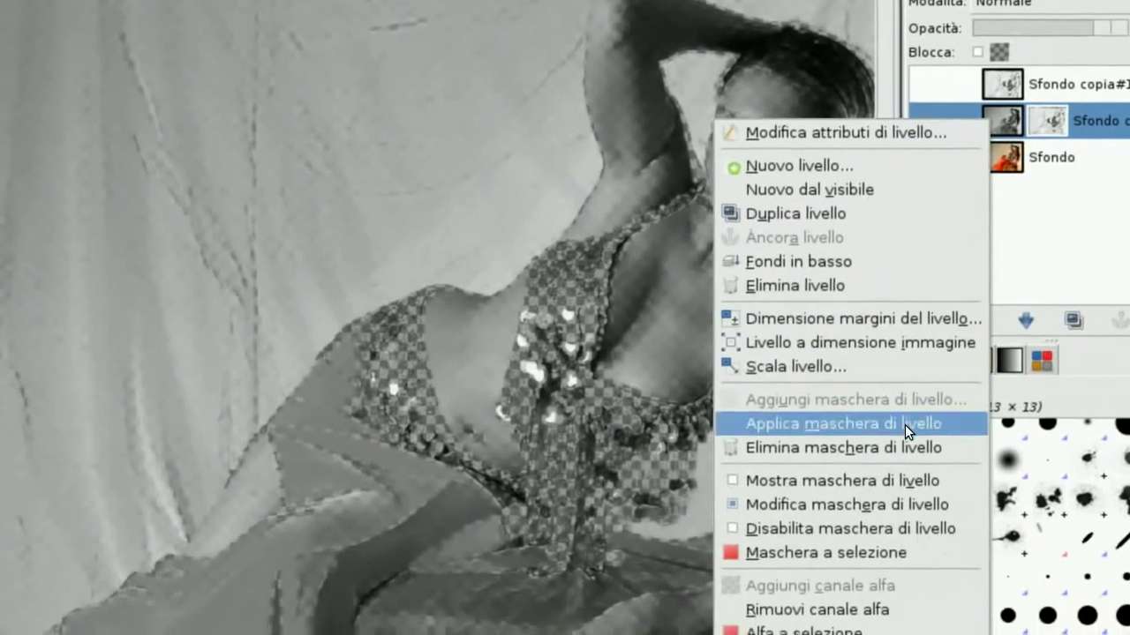
left_click(904, 425)
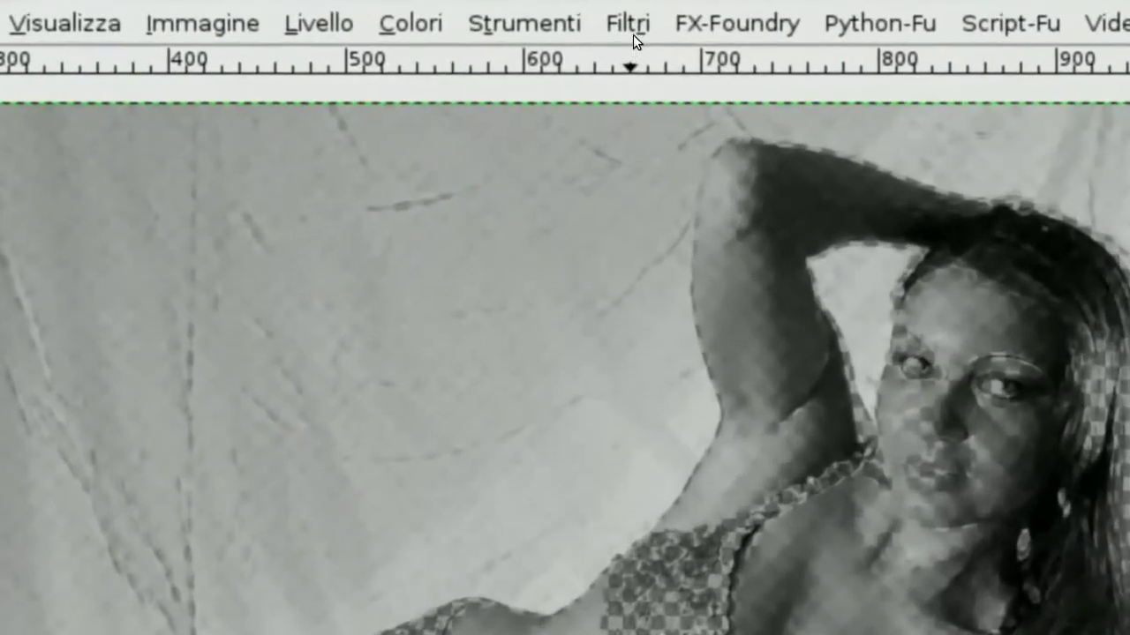
- Set a Gaussian blur radius of 10 px on Sfondo copia
left_click(632, 25)
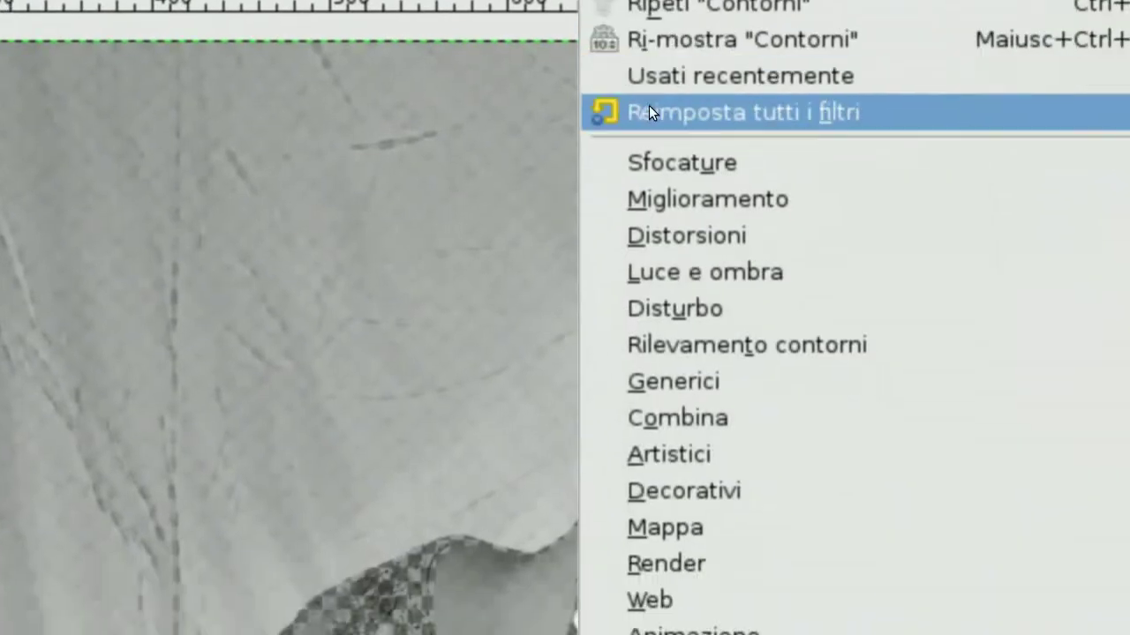
mouse_move(330, 138)
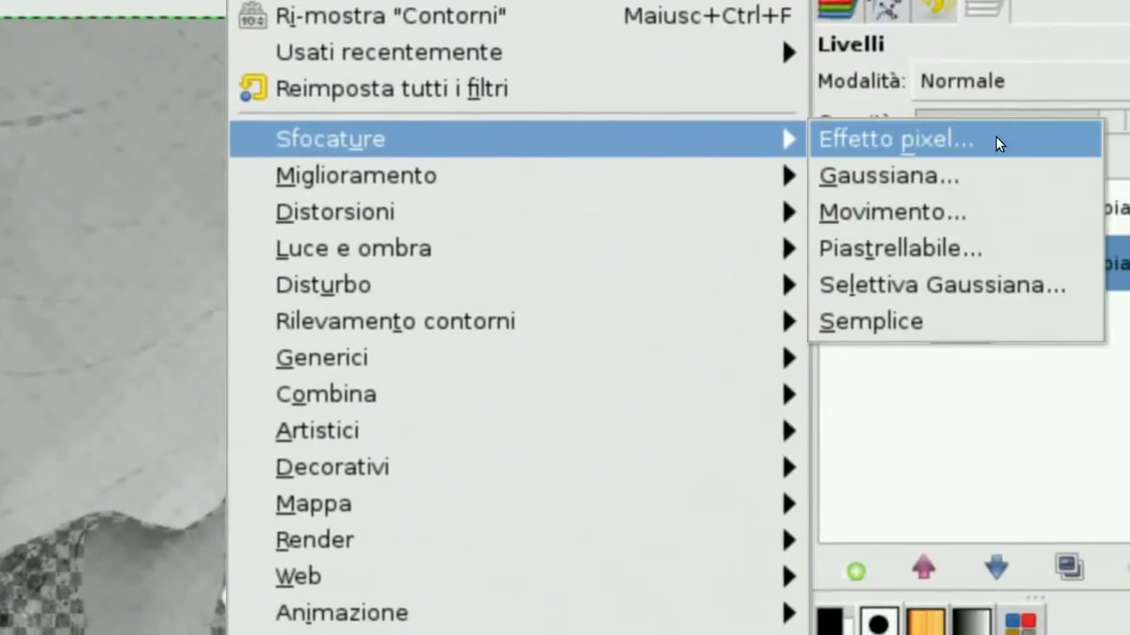
left_click(971, 175)
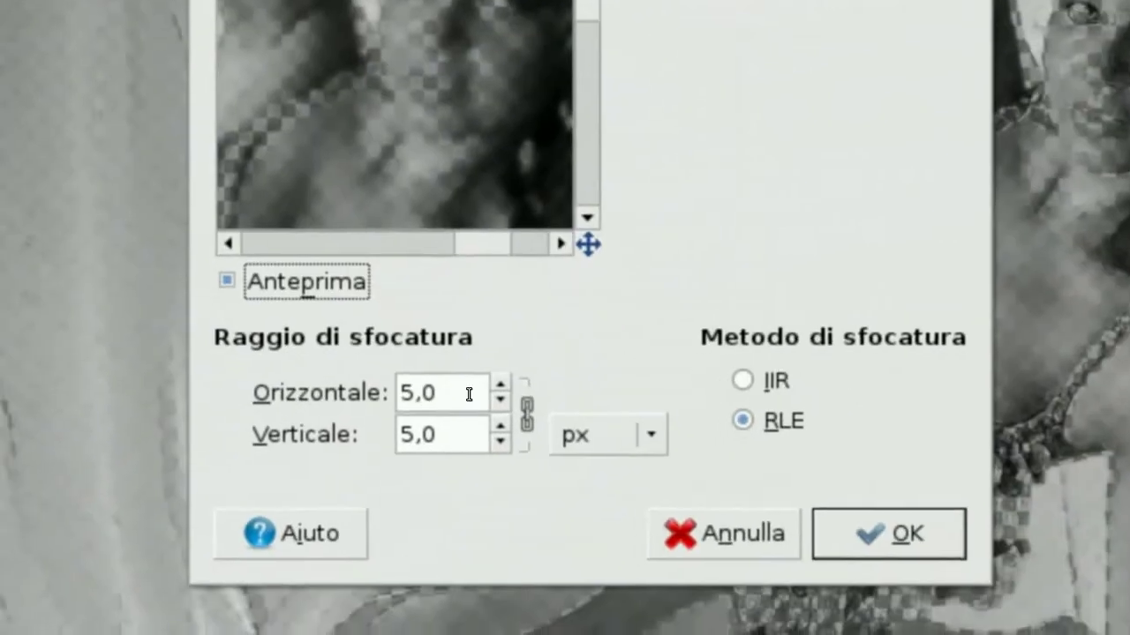
left_click(468, 395)
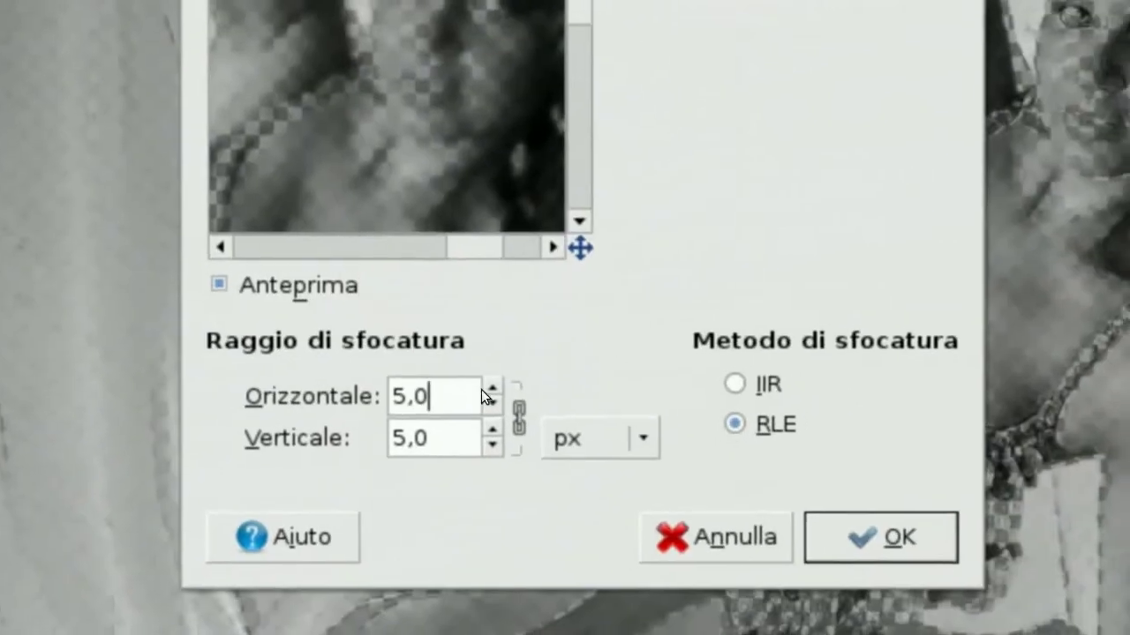
left_click(484, 388)
left_click(485, 388)
left_click(485, 388)
left_click(485, 389)
left_click(484, 388)
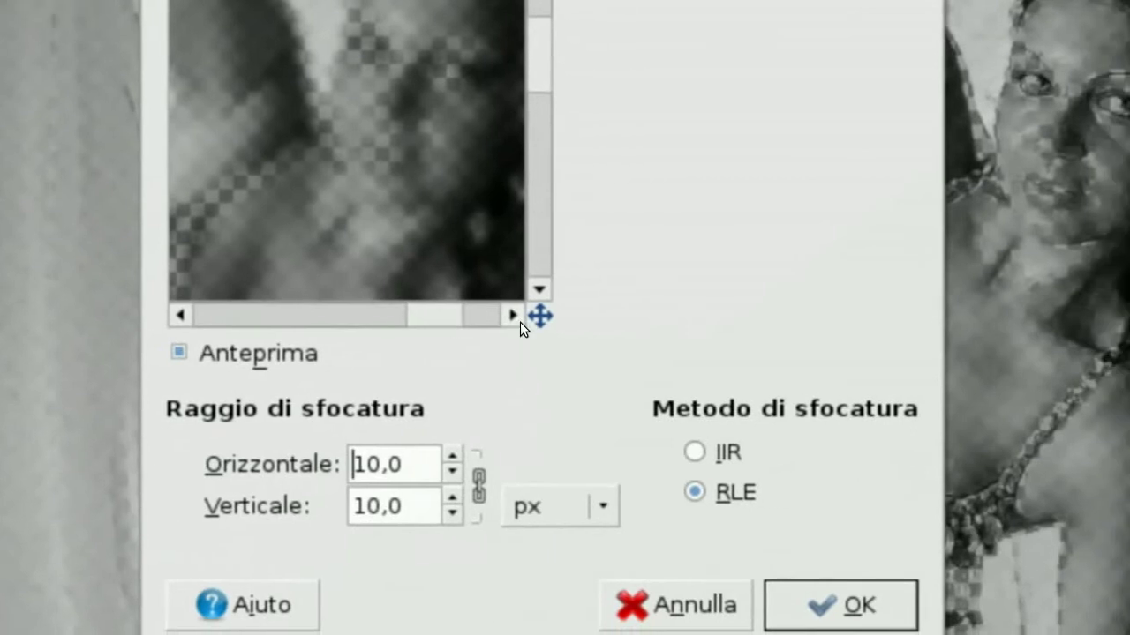
- Compare the blur preview on and off around the dancer, then apply the 10 px blur
left_click_drag(529, 318, 506, 338)
left_click(506, 337)
left_click_drag(549, 300, 542, 315)
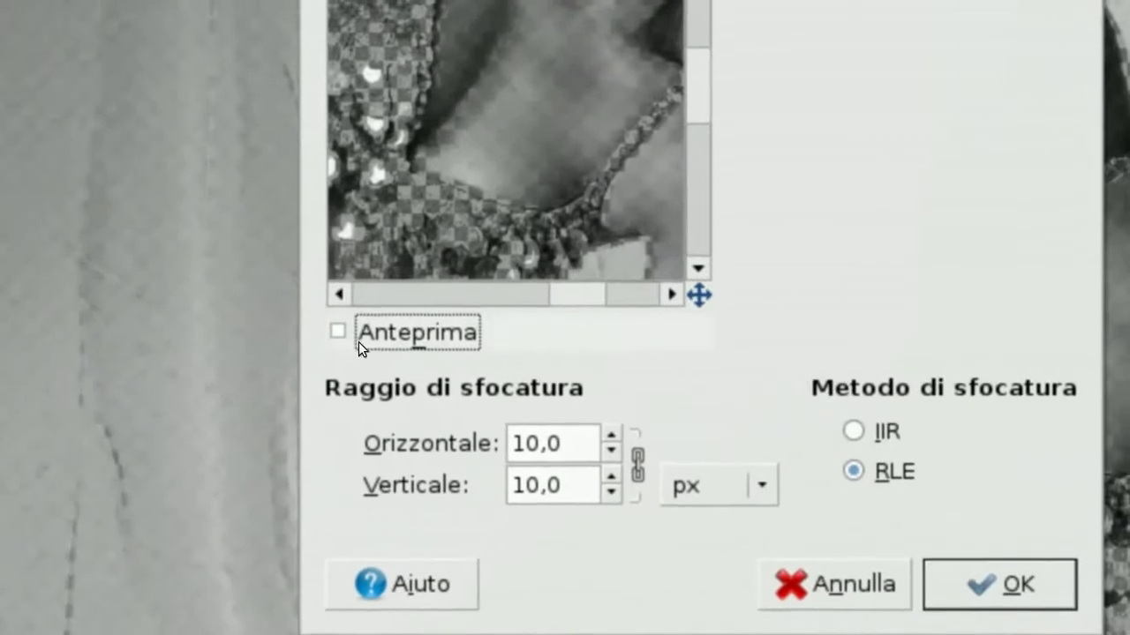
left_click(359, 341)
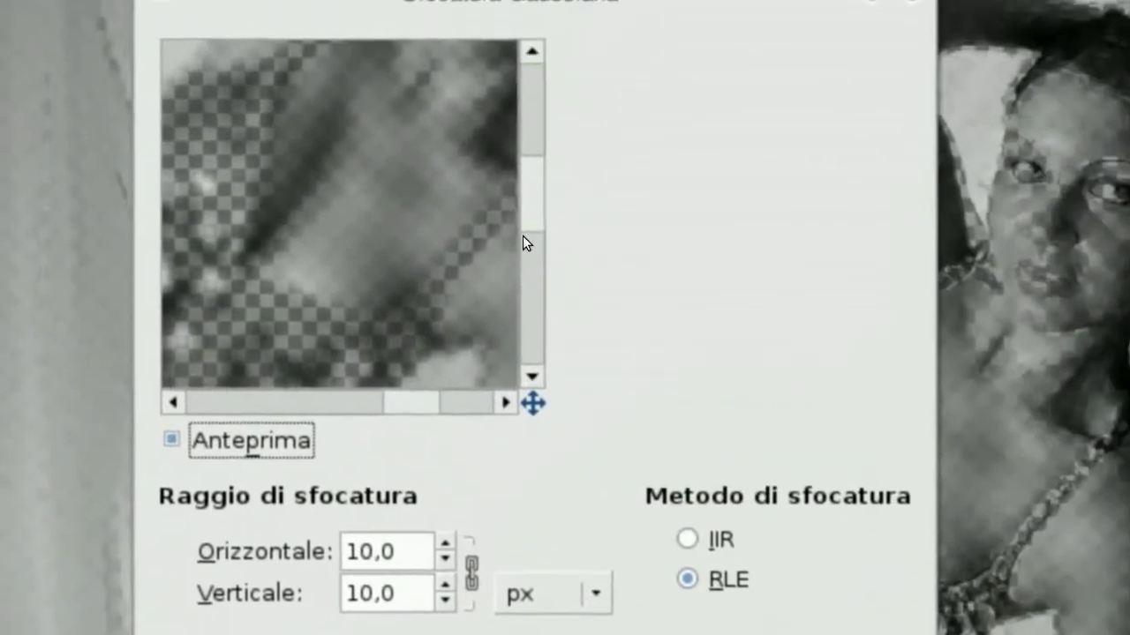
left_click_drag(525, 242, 529, 203)
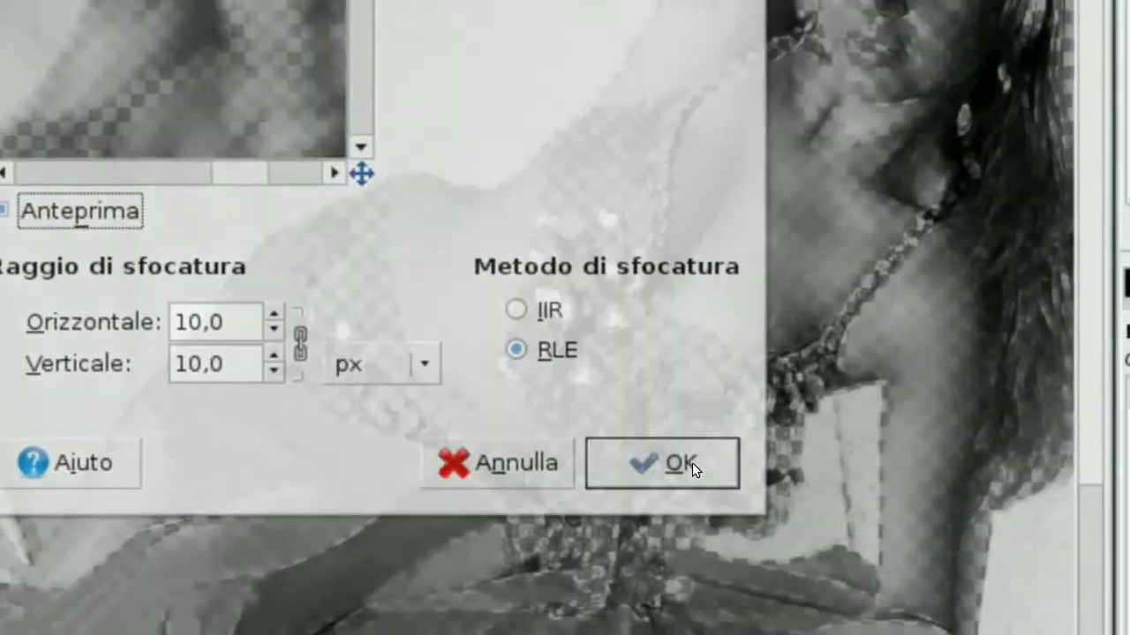
left_click(691, 463)
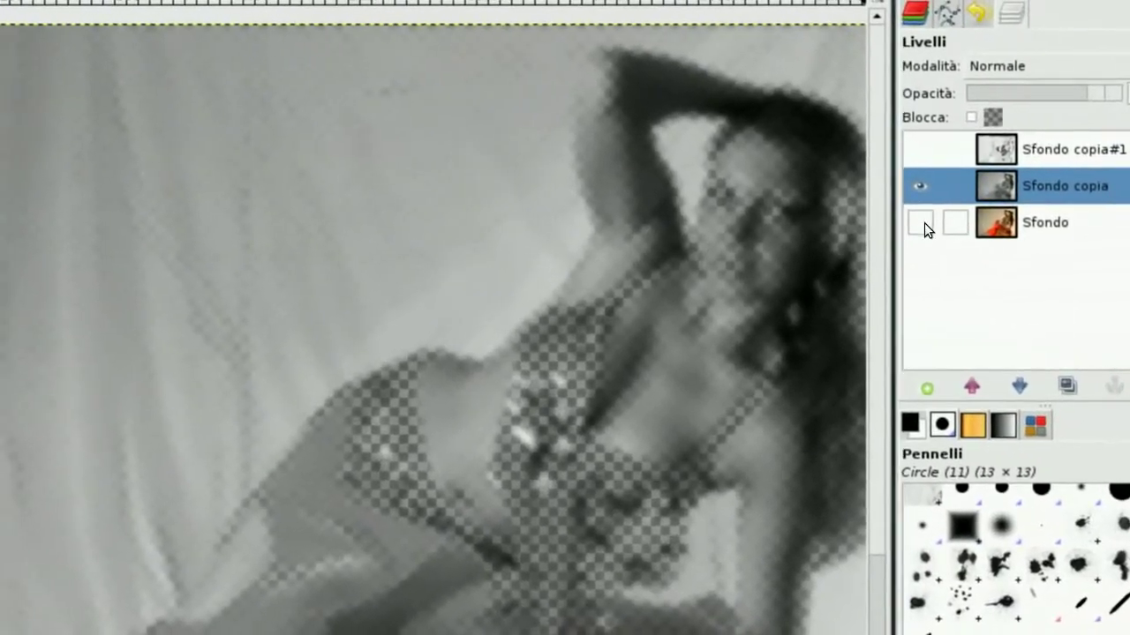
- Show the colour Sfondo layer again and toggle Sfondo copia to compare, leaving it visible
left_click(923, 224)
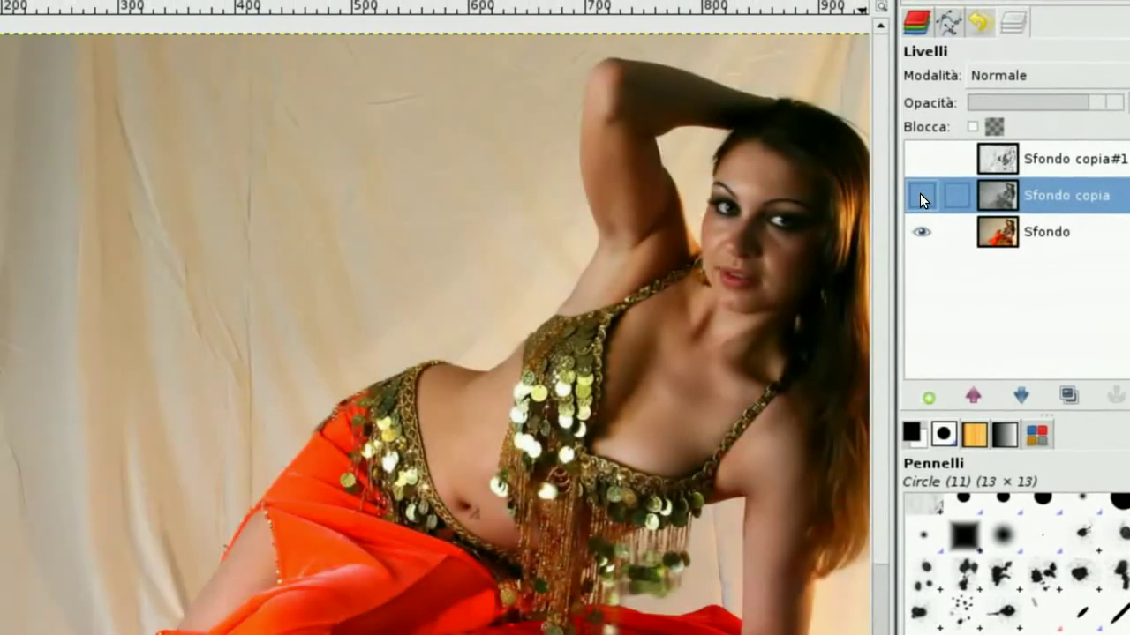
left_click(919, 195)
left_click(920, 195)
left_click(920, 195)
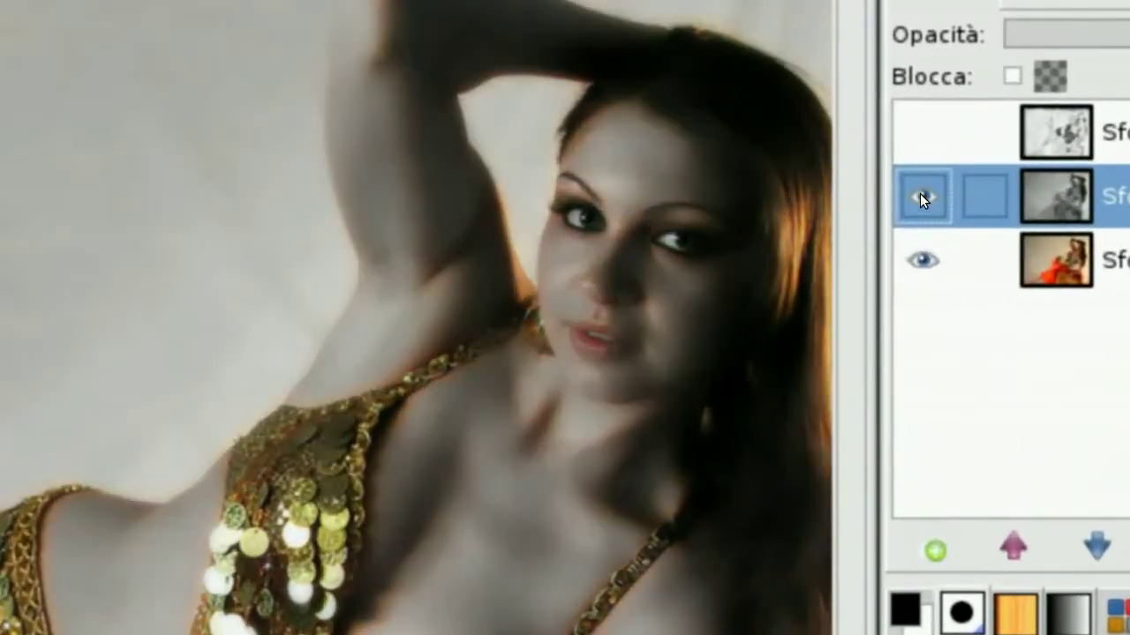
left_click(919, 195)
left_click(920, 195)
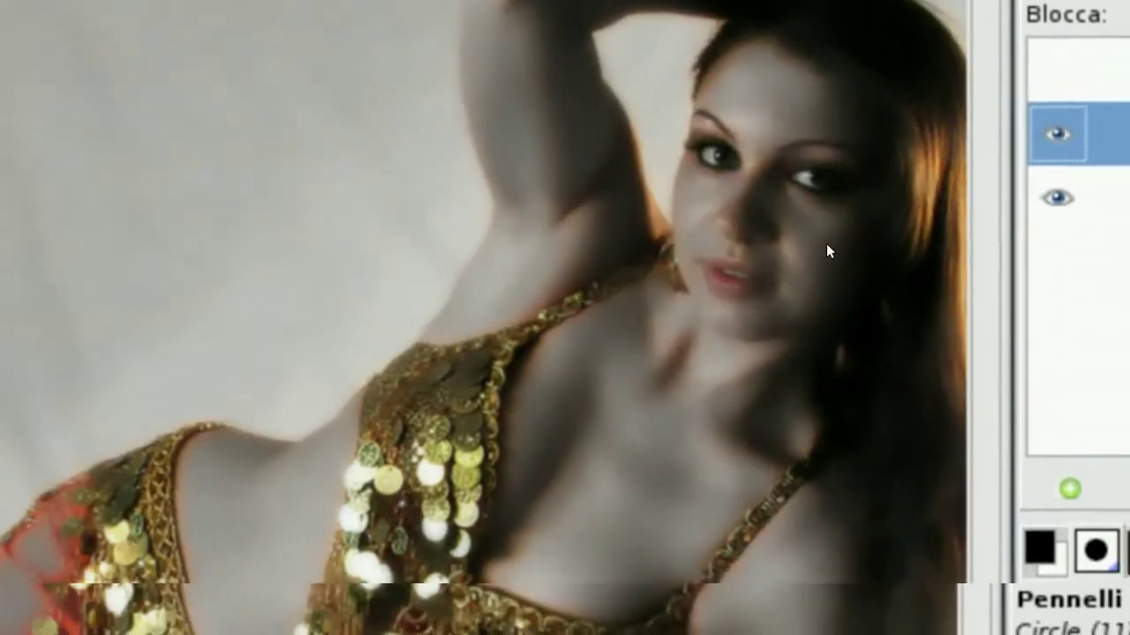